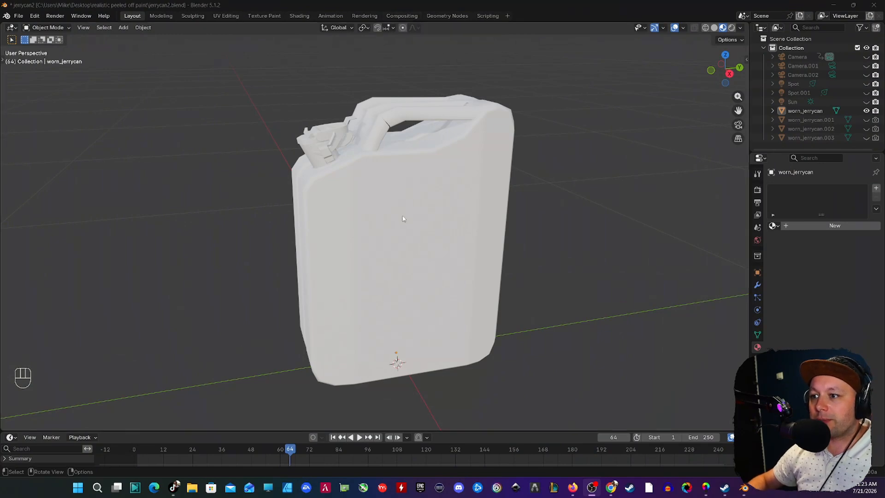
- Run the quick Ucupaint node setup on the worn_jerrycan object
scroll(402, 219, down, 3)
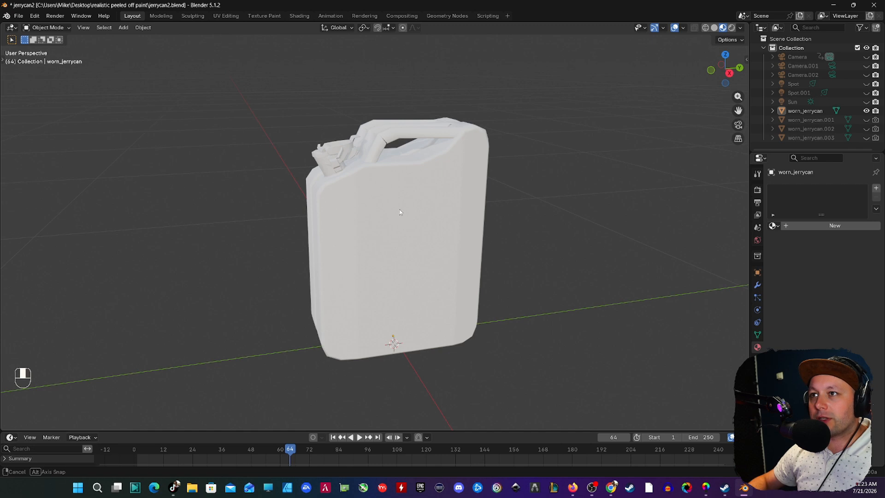
key(n)
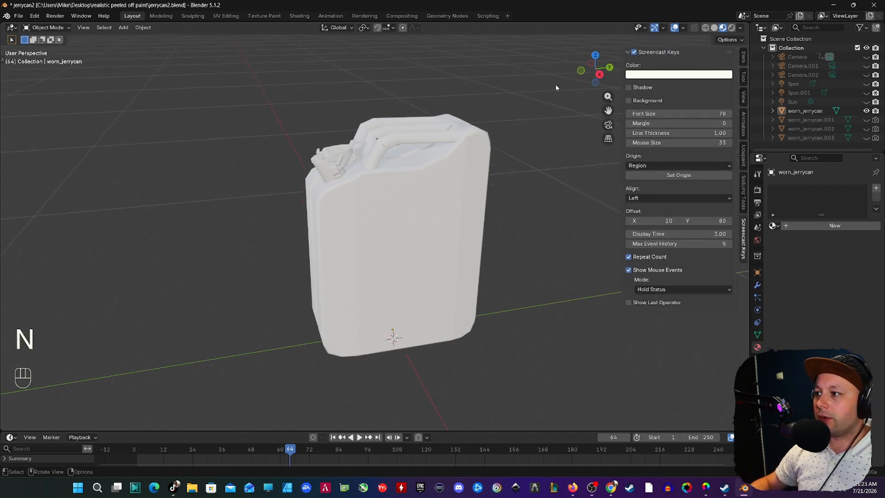
click(743, 156)
click(435, 179)
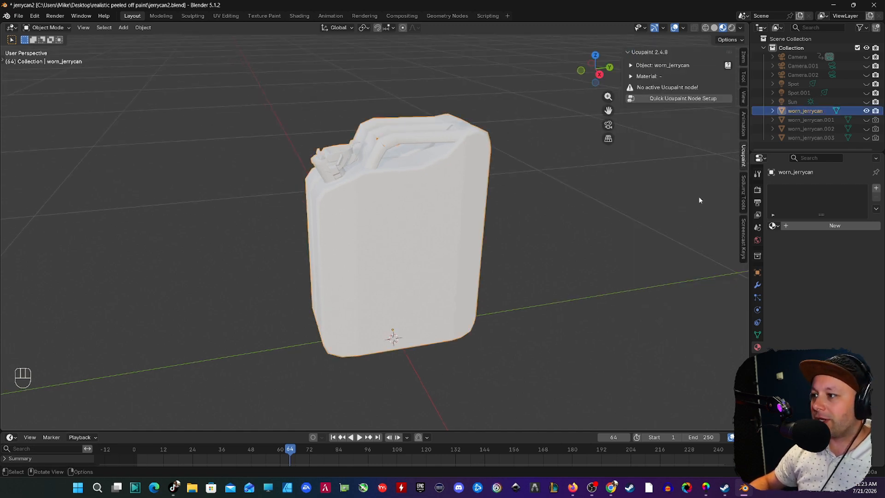
click(677, 98)
click(652, 197)
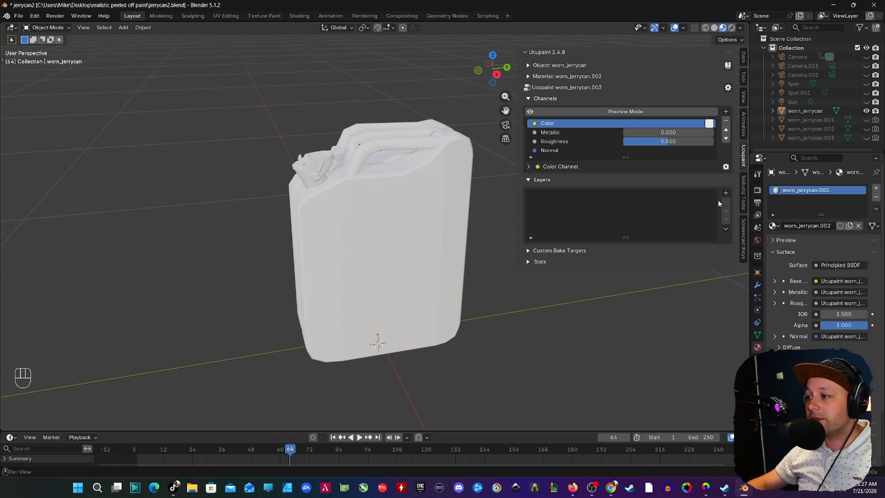
- Add a white Solid Color layer on the Color channel with Mix blending
click(726, 194)
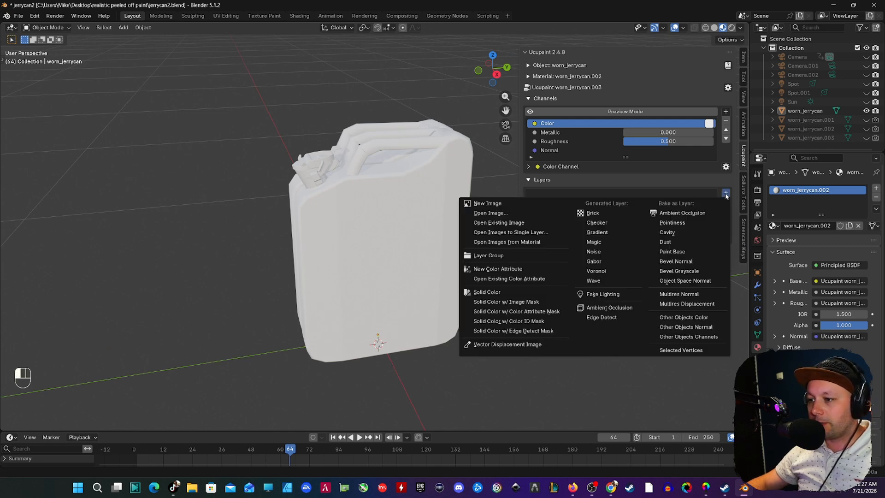
click(487, 292)
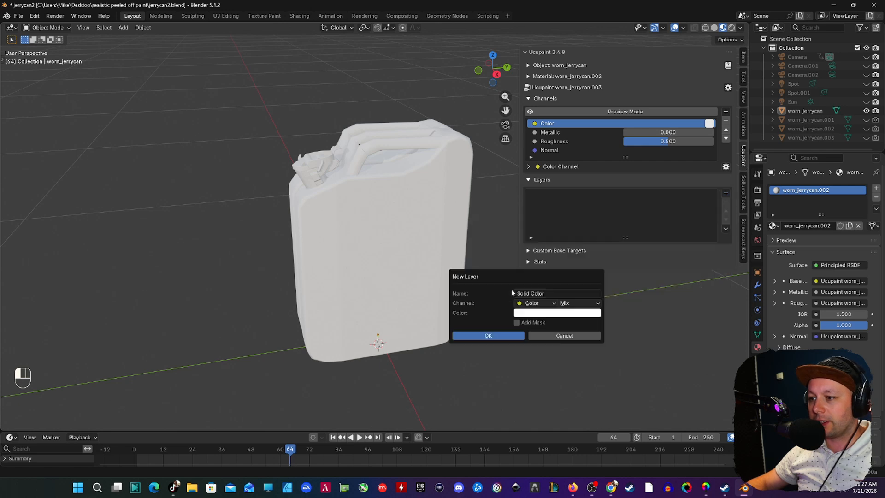
click(489, 336)
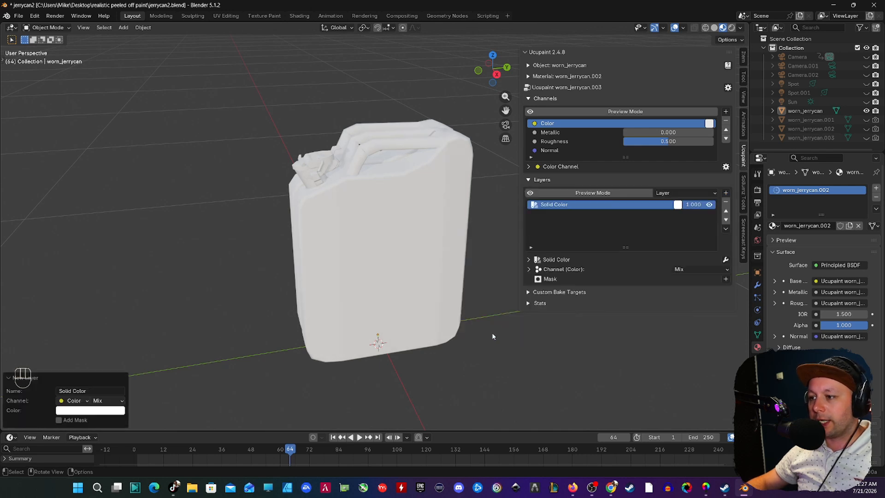
- Use the image rust_coarse_01_diff_4k.jpg from the textures folder as the layer's custom Color source
click(529, 270)
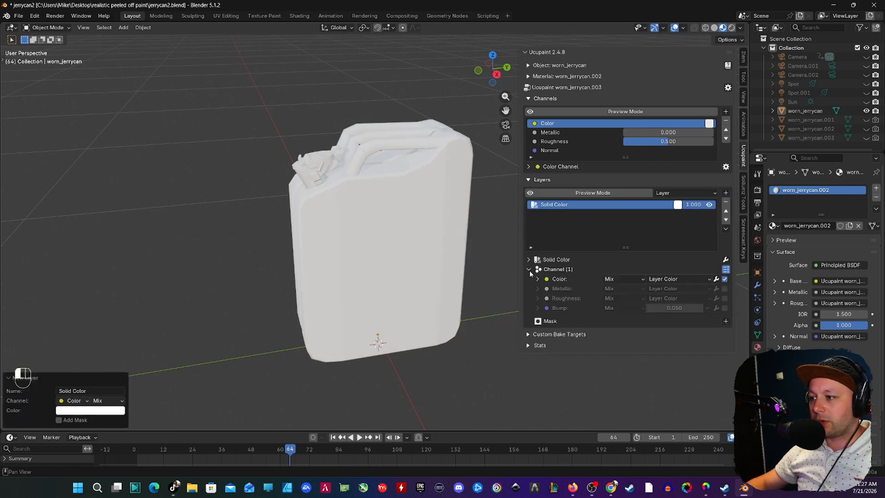
click(666, 279)
mouse_move(663, 328)
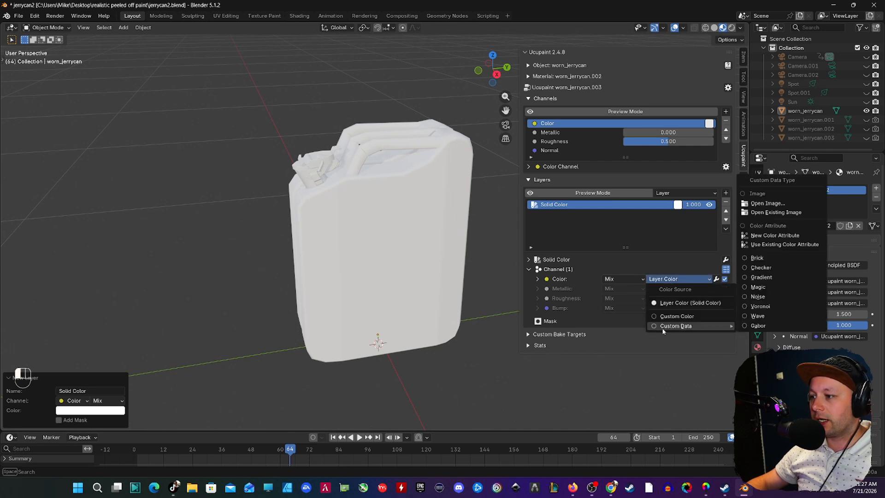
click(769, 204)
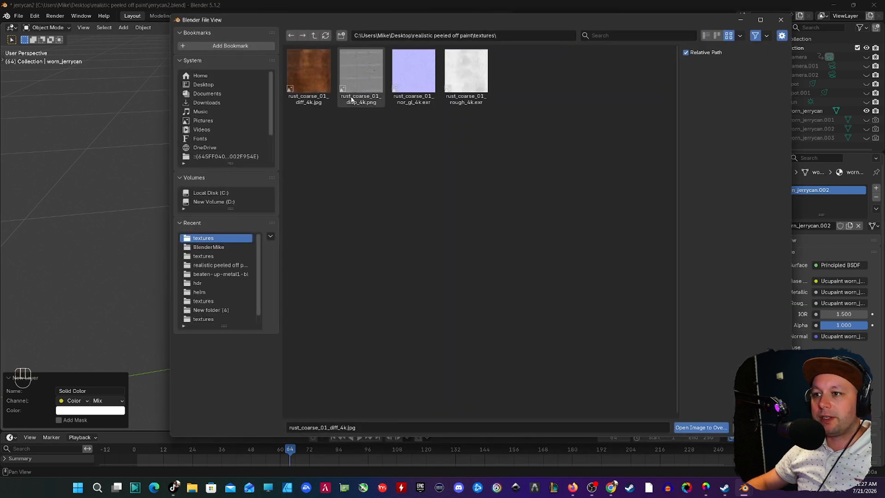
click(309, 77)
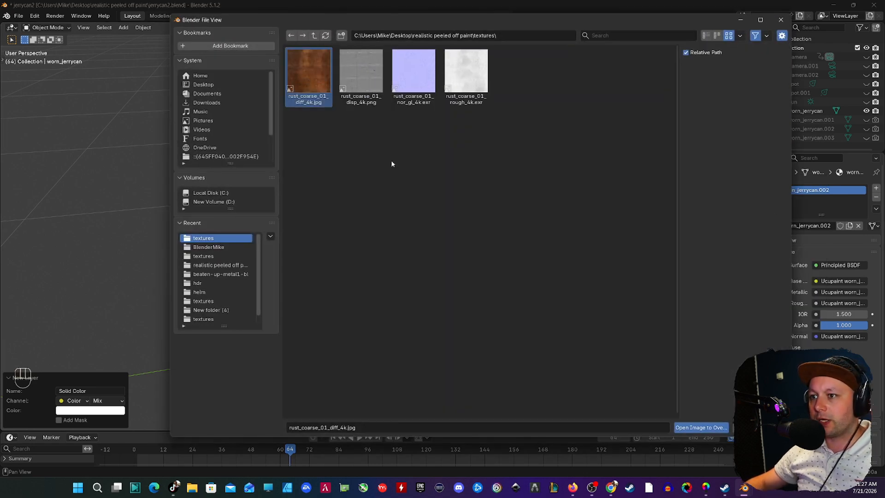
click(701, 428)
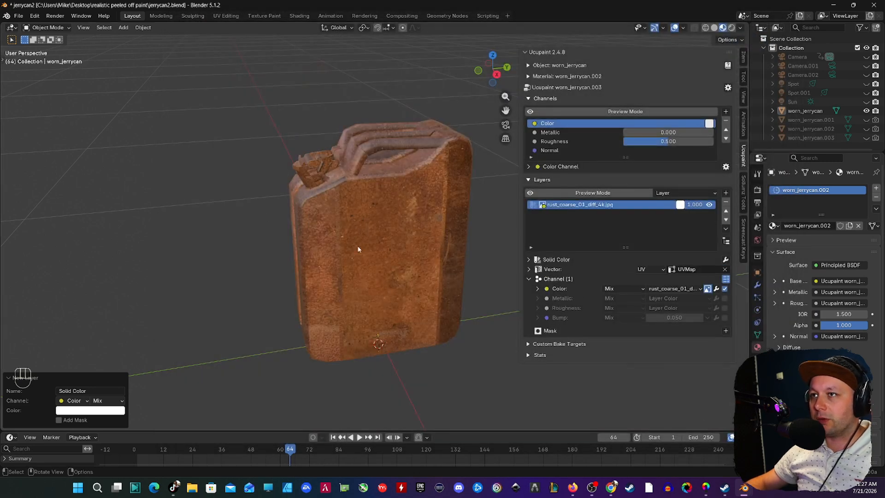
shift+middle_drag(362, 233, 366, 248)
scroll(367, 246, up, 2)
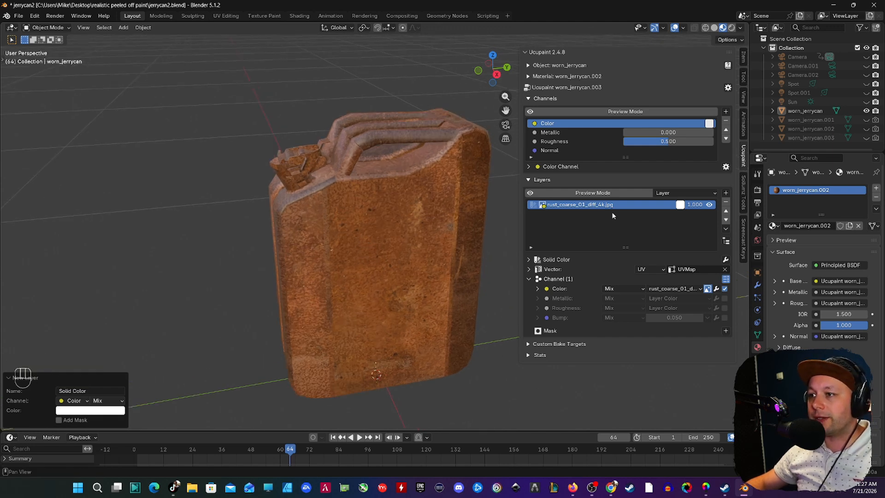
- Add a second Solid Color layer above the rust layer
click(726, 194)
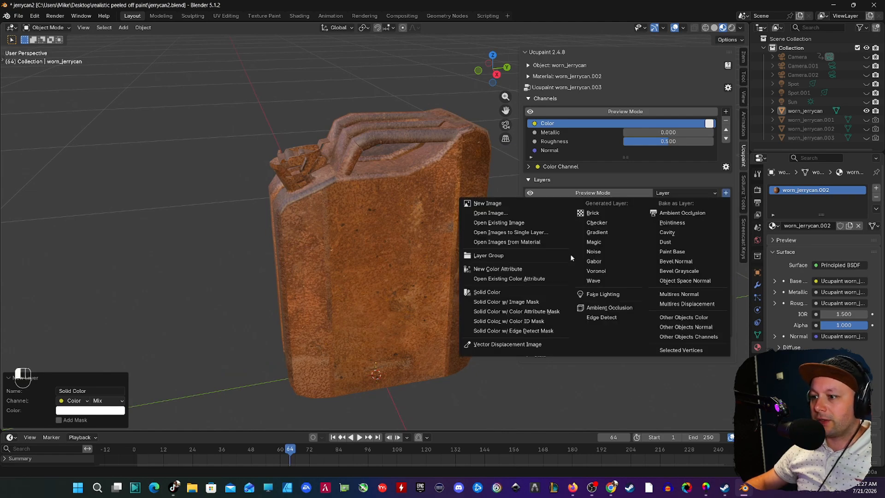
click(498, 292)
key(Return)
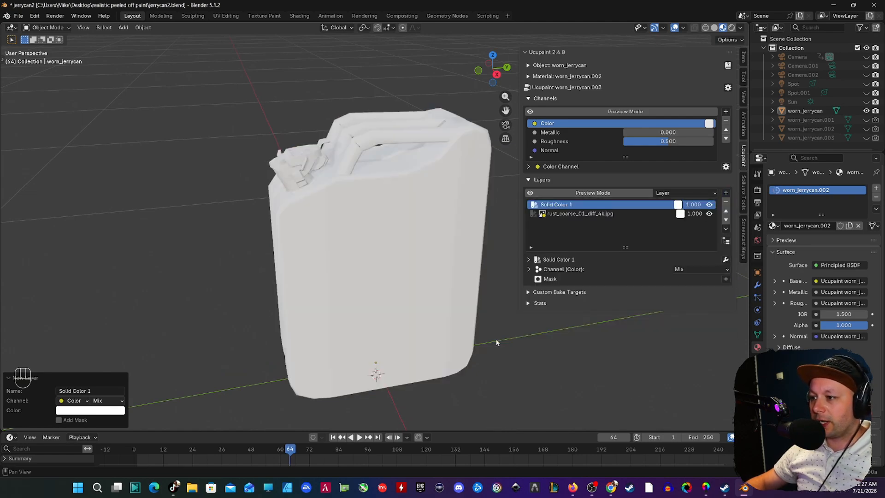
- Load blue_metal_plate_diff_4k.jpg from the blue_metal_plate_4k textures folder as the new layer's custom Color source
click(530, 270)
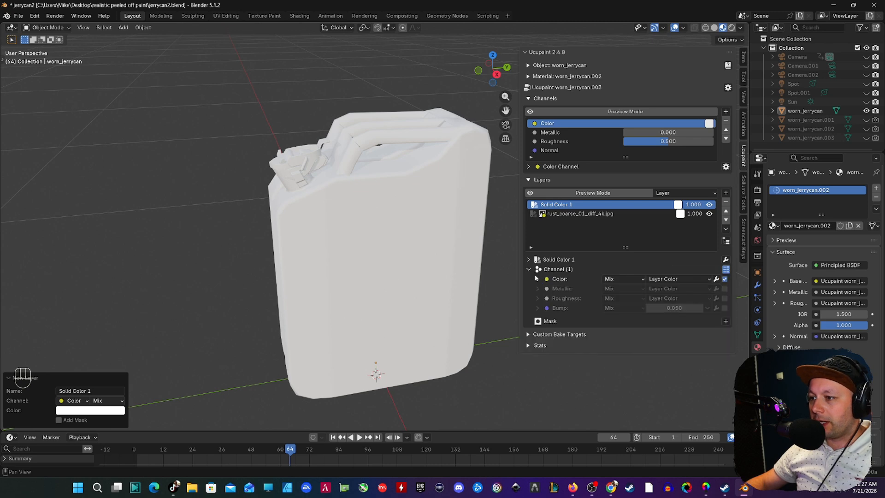
click(675, 280)
mouse_move(674, 326)
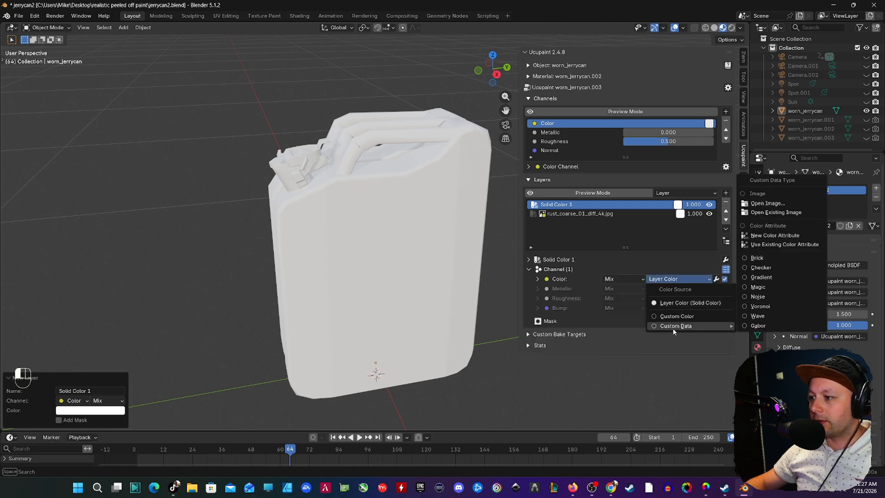
click(767, 204)
double_click(322, 86)
double_click(321, 87)
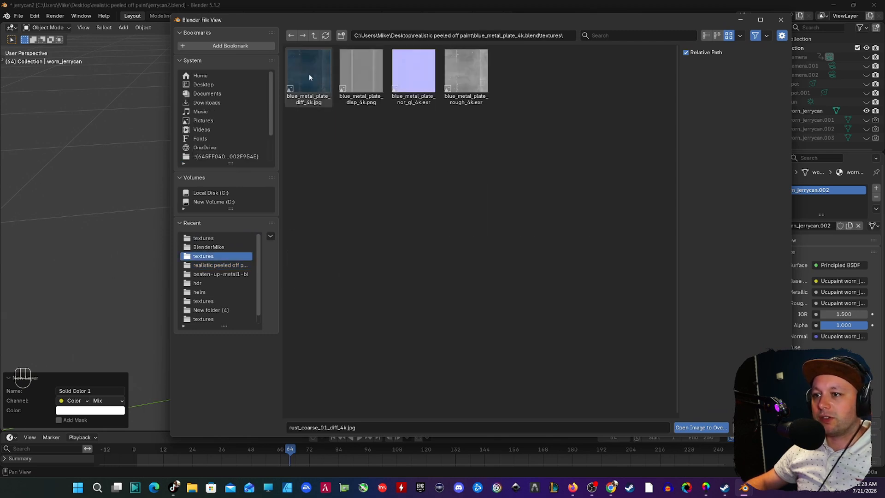
click(312, 83)
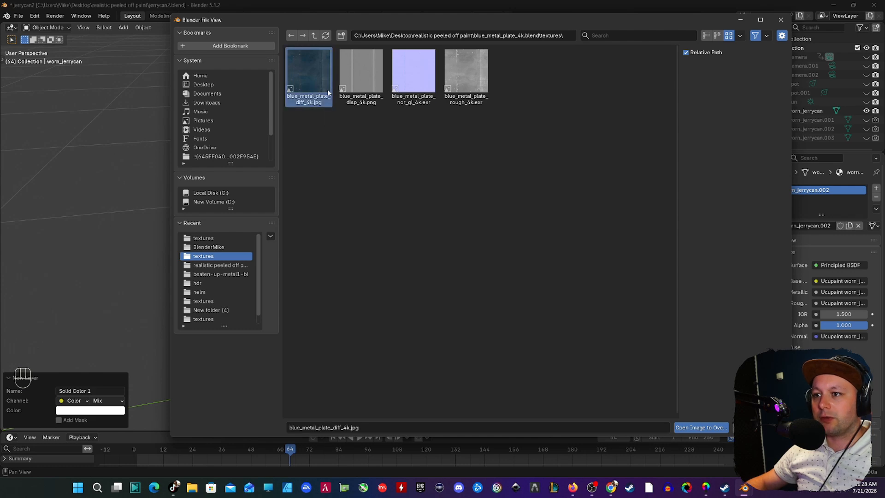
click(691, 429)
shift+middle_drag(392, 302, 393, 302)
- Toggle the visibility of the blue metal and rust layers to compare them on the jerrycan
click(709, 206)
click(709, 215)
click(710, 205)
click(709, 216)
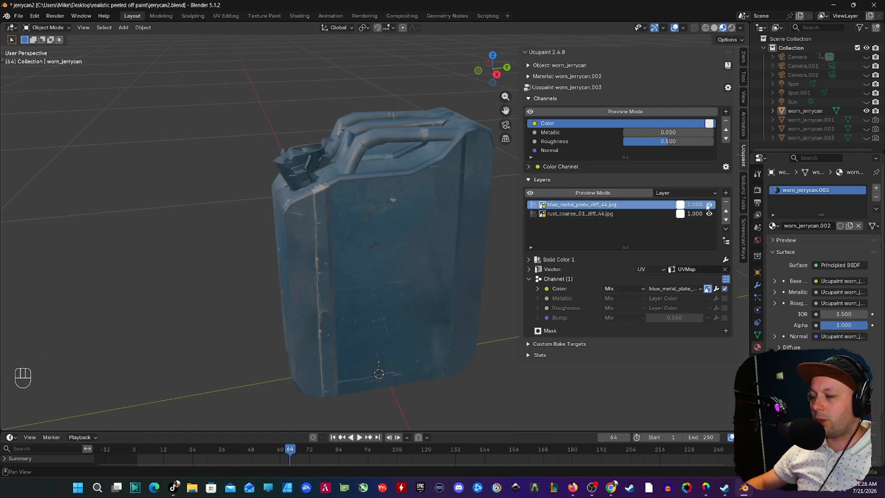
middle_drag(352, 261, 368, 236)
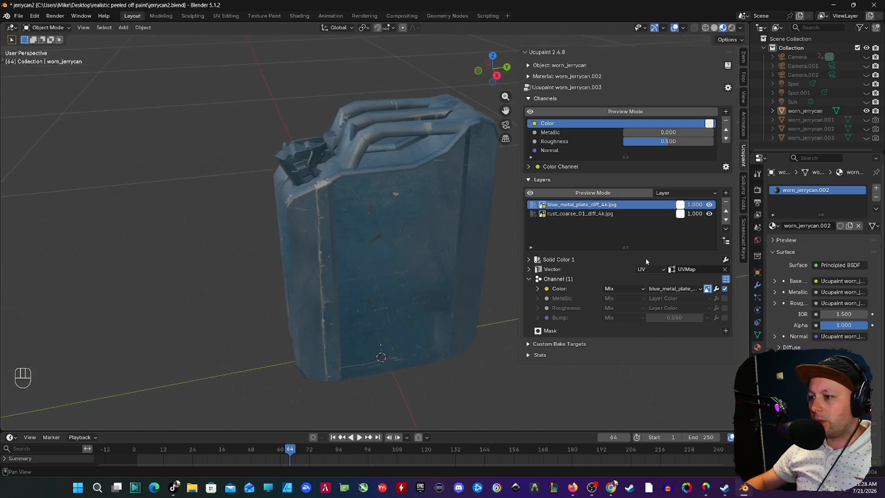
- Enable the blue metal layer's Metallic channel and give its Roughness channel a custom value of 0.506
click(725, 299)
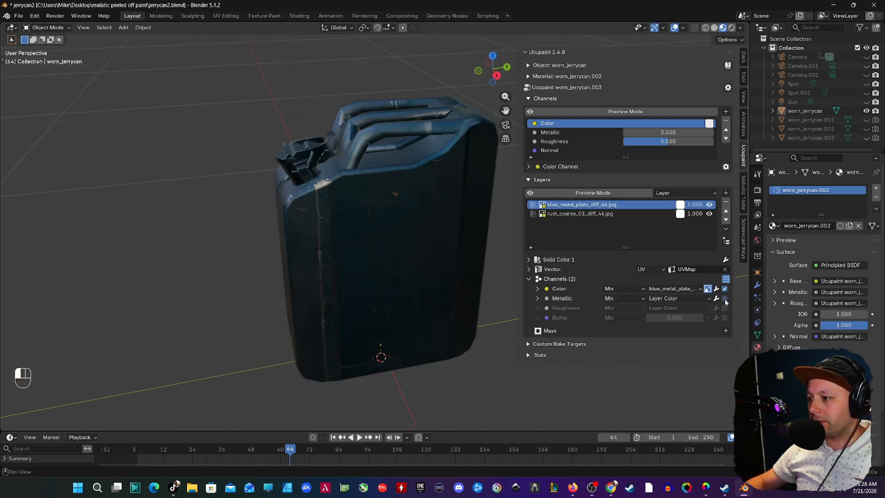
click(674, 308)
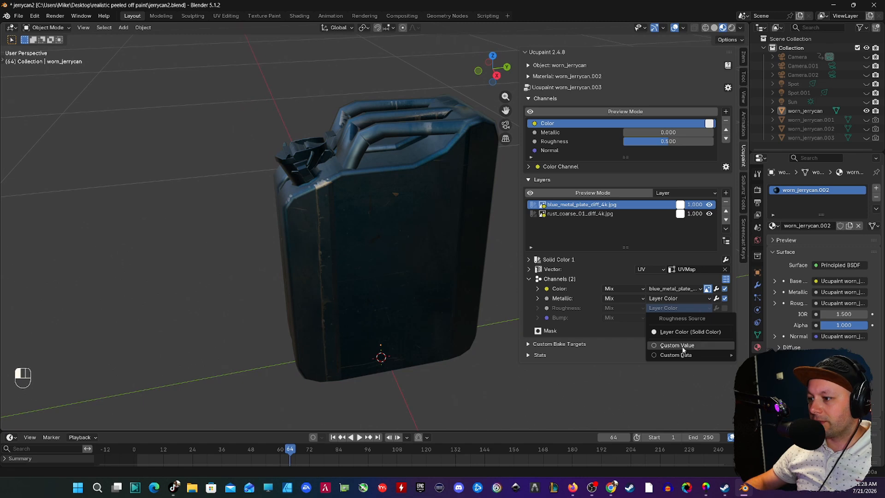
click(677, 346)
middle_drag(420, 270, 448, 270)
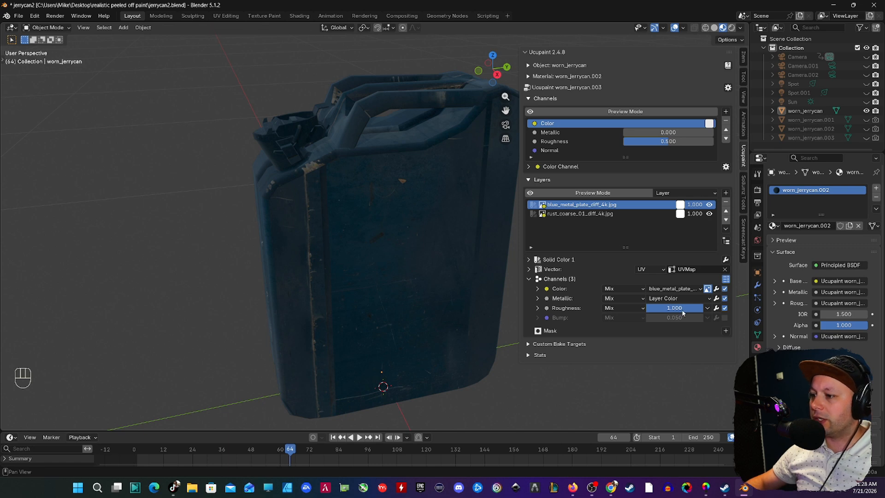
drag(683, 313, 656, 313)
middle_drag(382, 285, 405, 286)
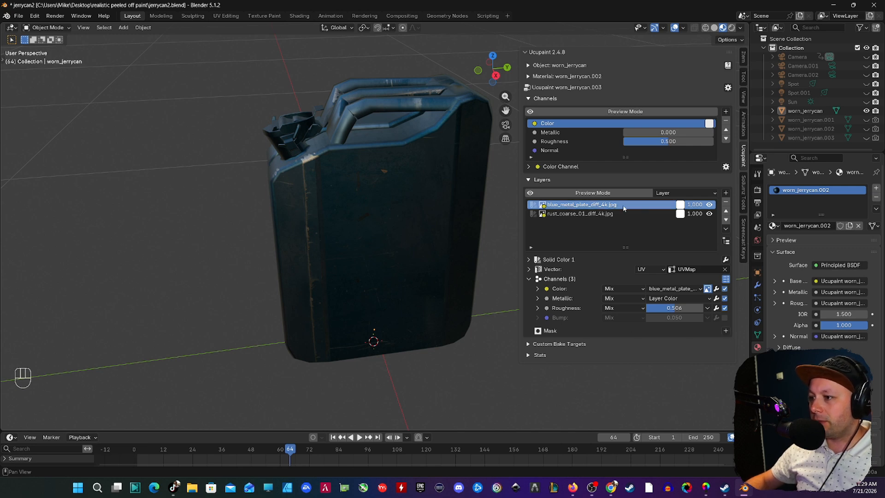
- Add a Noise mask with Multiply blending to the blue metal layer, using scale 18.3 and detail 15
click(726, 331)
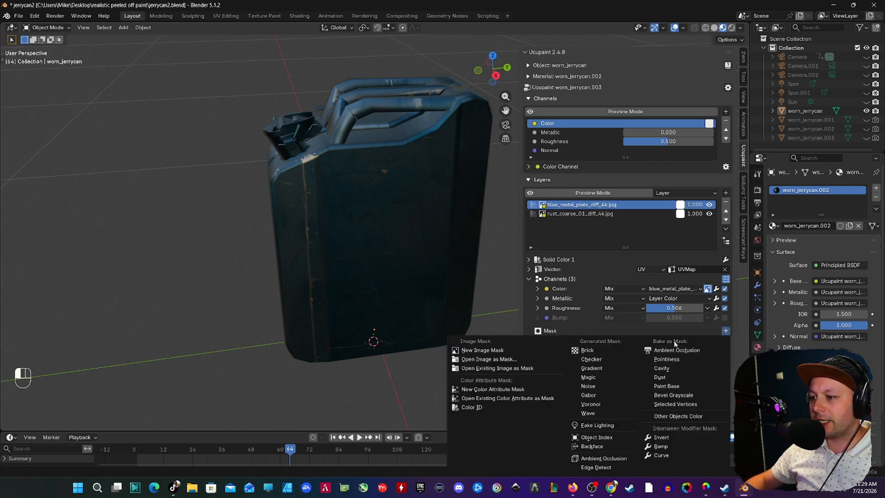
click(595, 387)
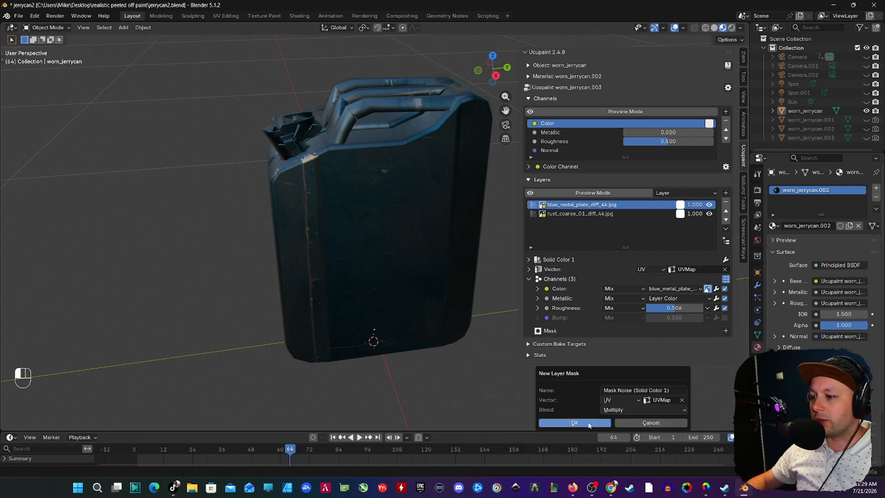
click(575, 423)
scroll(606, 331, down, 4)
drag(678, 347, 714, 355)
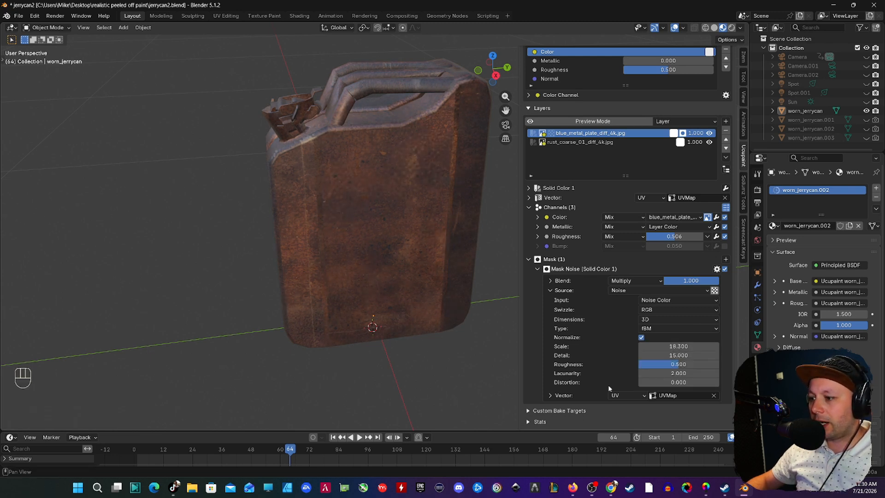
- Set the noise mask's vector to Object coordinates and enable the blue metal layer's Bump channel
click(638, 396)
click(617, 342)
click(725, 246)
mouse_move(355, 230)
middle_down()
mouse_move(372, 212)
mouse_move(415, 217)
mouse_move(356, 214)
mouse_move(365, 216)
middle_up()
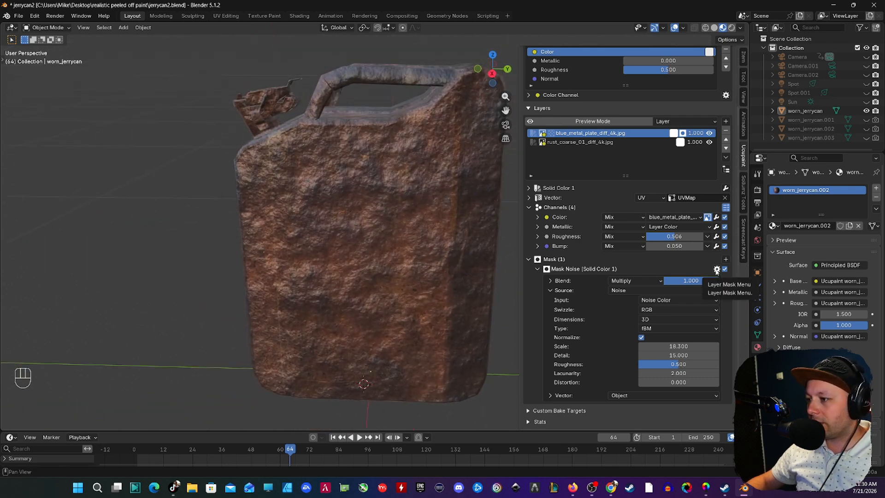
- Add a Ramp modifier to the noise mask, with the black stop at about 0.403 and the white stop just beyond it
click(716, 270)
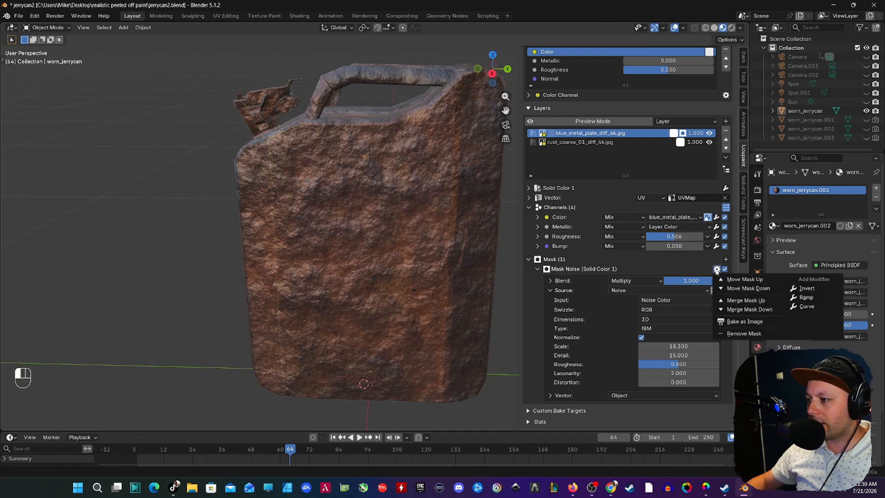
click(807, 298)
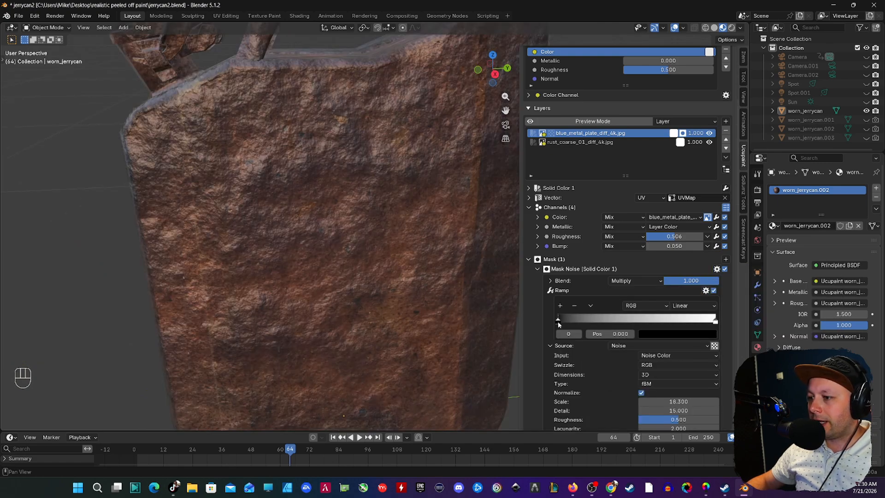
drag(570, 325, 615, 323)
drag(715, 319, 628, 320)
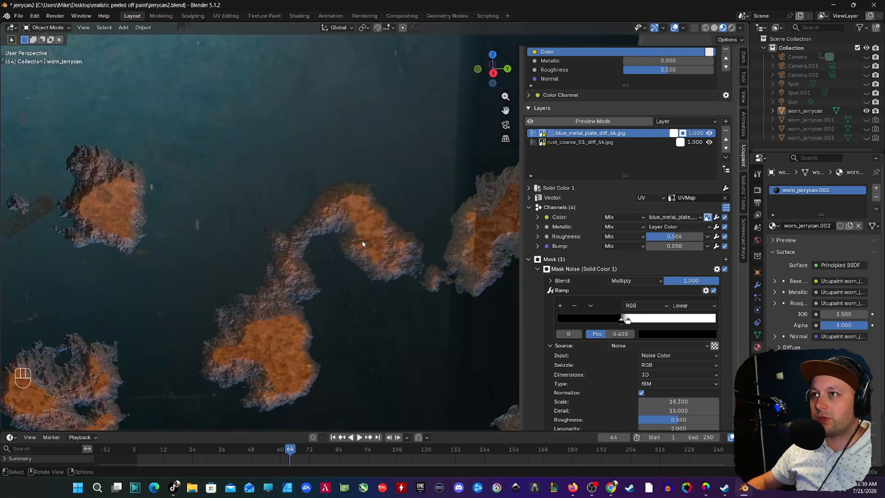
- Sharpen the paint chip edges by moving the ramp's black stop to about 0.439, nearly against the white stop
middle_drag(362, 241, 366, 244)
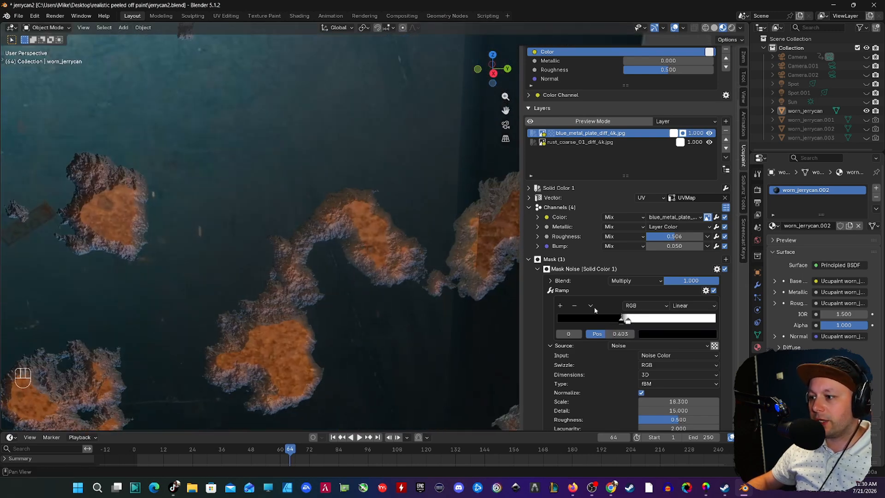
scroll(367, 240, up, 2)
scroll(349, 244, up, 3)
drag(622, 320, 628, 321)
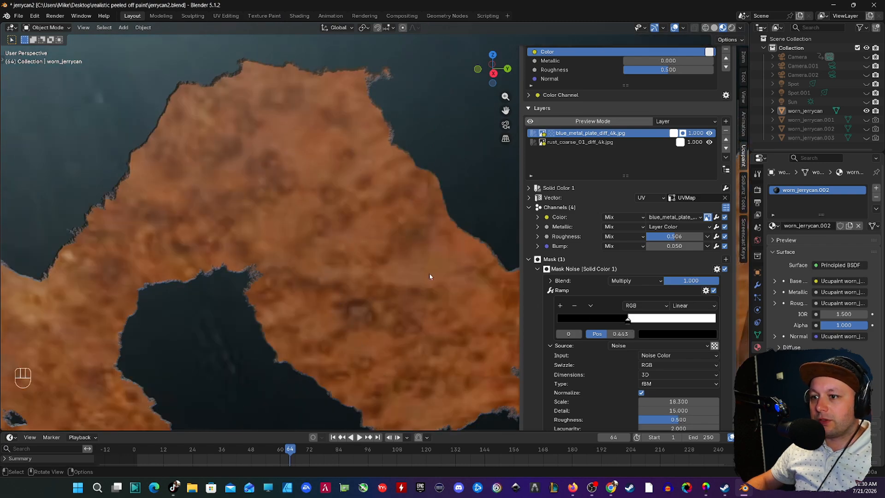
scroll(319, 223, down, 3)
scroll(270, 192, up, 5)
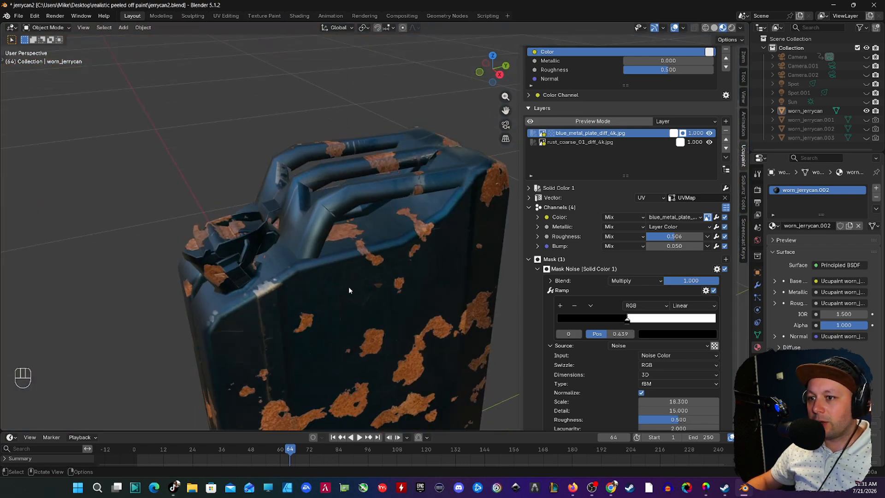
- Fine-tune the noise mask ramp's white stop to about 0.441, right beside the black stop
middle_drag(348, 289, 350, 314)
scroll(350, 309, up, 8)
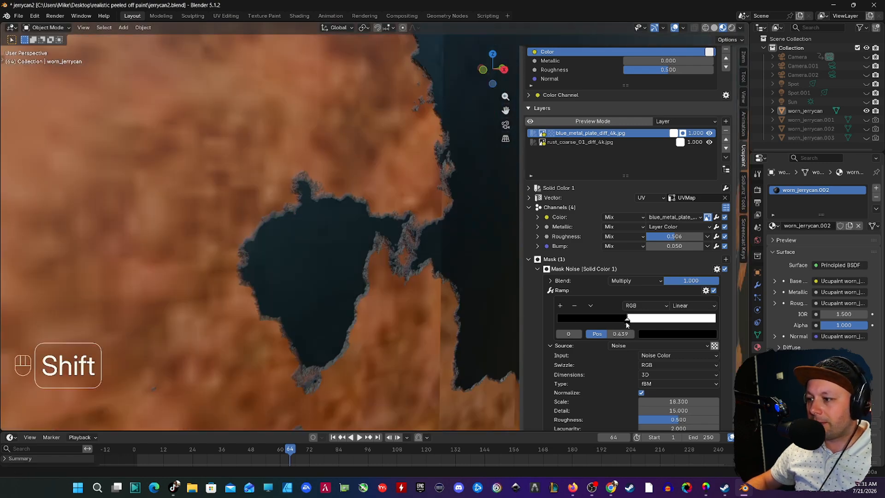
click(627, 321)
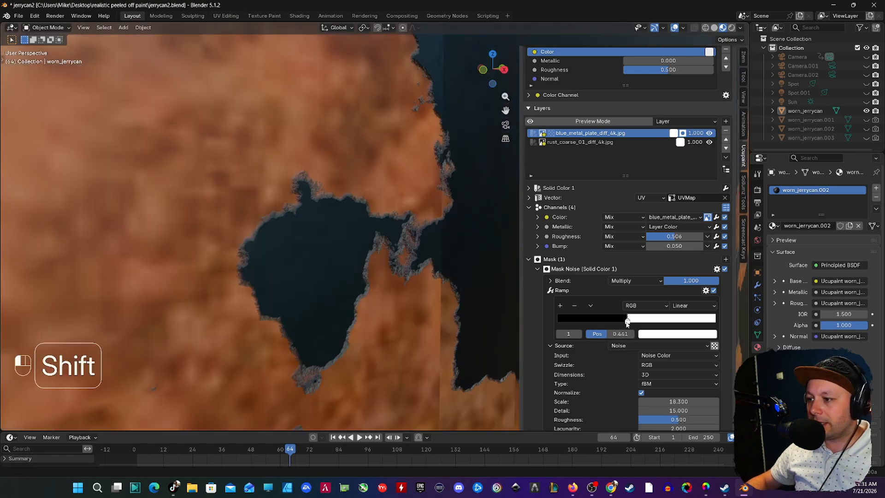
shift+drag(627, 323, 627, 322)
scroll(373, 176, down, 8)
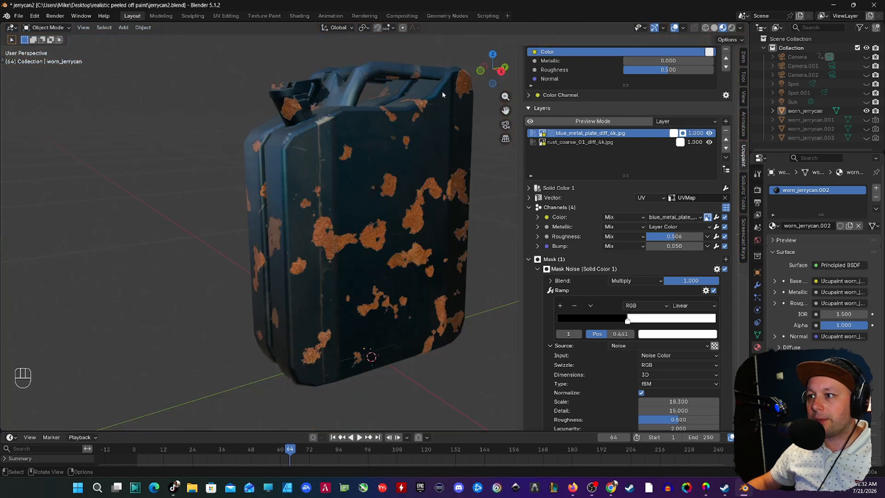
- Set the noise mask's scale to 23.2 and its ramp's black stop to about 0.424
scroll(585, 336, down, 2)
drag(678, 365, 712, 365)
scroll(605, 292, up, 1)
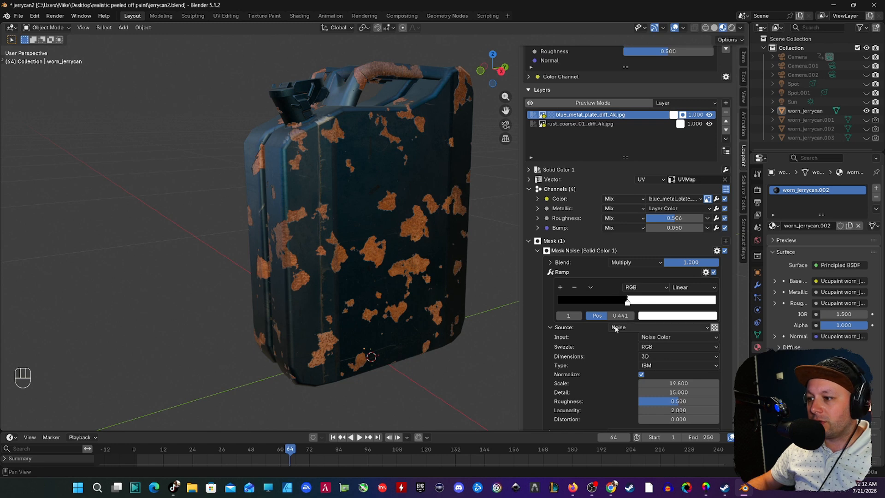
drag(627, 304, 626, 305)
scroll(645, 342, down, 2)
mouse_move(678, 346)
mouse_down()
mouse_move(650, 346)
mouse_move(682, 346)
mouse_up()
- Enable uniform scale in the rust_coarse_01 layer's vector settings and increase its scale so the rust texture tiles more finely
mouse_move(332, 207)
middle_down()
mouse_move(348, 223)
mouse_move(332, 192)
mouse_move(337, 214)
mouse_move(326, 208)
mouse_move(379, 243)
mouse_move(323, 209)
middle_up()
scroll(387, 217, up, 3)
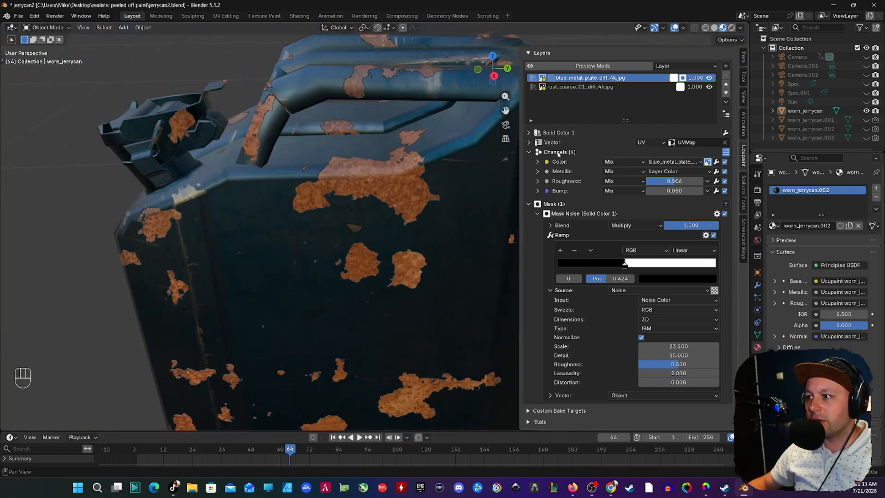
click(570, 87)
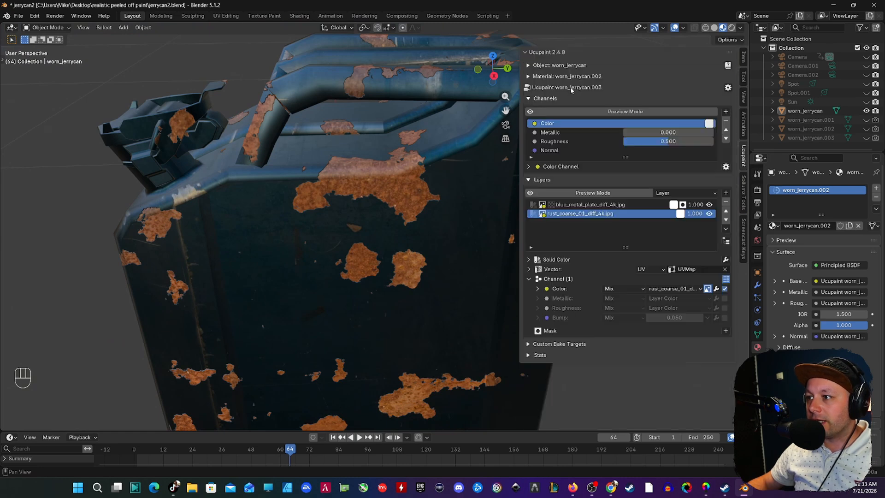
click(529, 269)
click(724, 310)
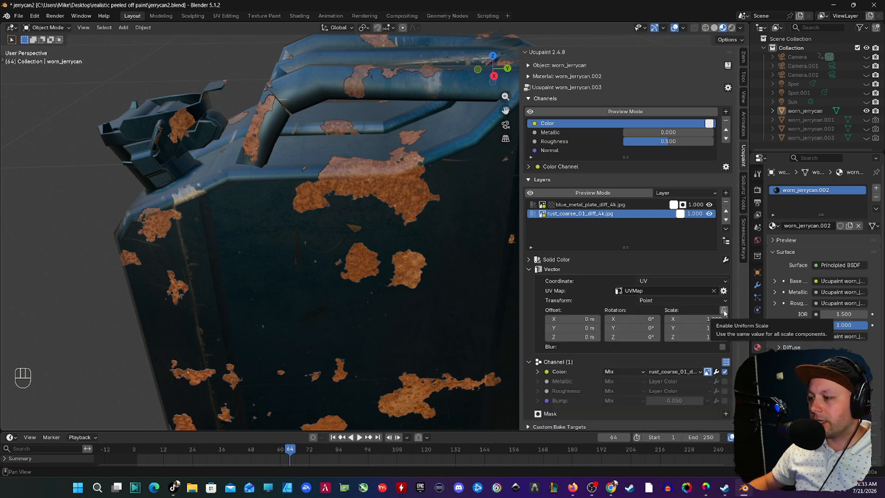
drag(710, 319, 784, 319)
middle_drag(512, 277, 433, 280)
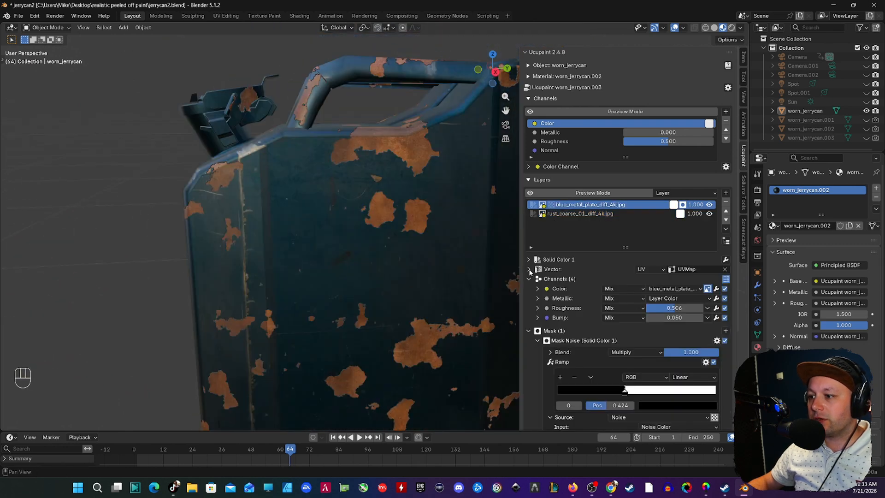
- Enable uniform scale in the blue metal layer's vector settings and set the scale to 0.700
click(530, 269)
middle_drag(450, 264, 470, 268)
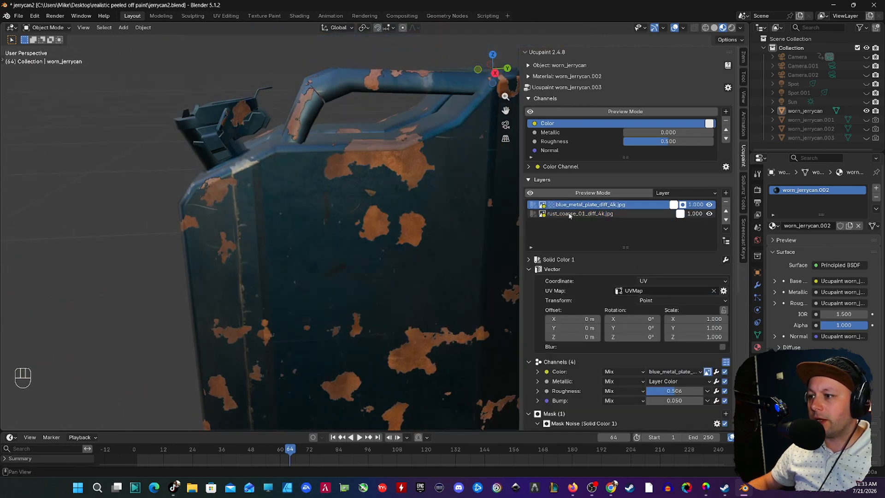
click(724, 311)
drag(696, 319, 696, 319)
scroll(457, 260, down, 1)
middle_drag(454, 256, 401, 286)
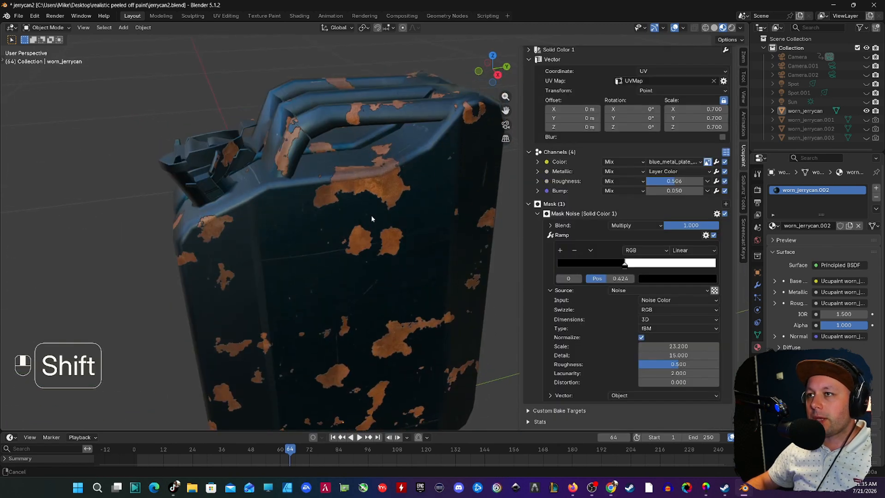
- Add a new 2048 image mask to the blue metal layer, white with full opacity, UV mapping and Multiply blending
mouse_move(371, 215)
shift+middle_down()
mouse_move(367, 264)
mouse_move(367, 200)
shift+middle_up()
scroll(367, 200, up, 2)
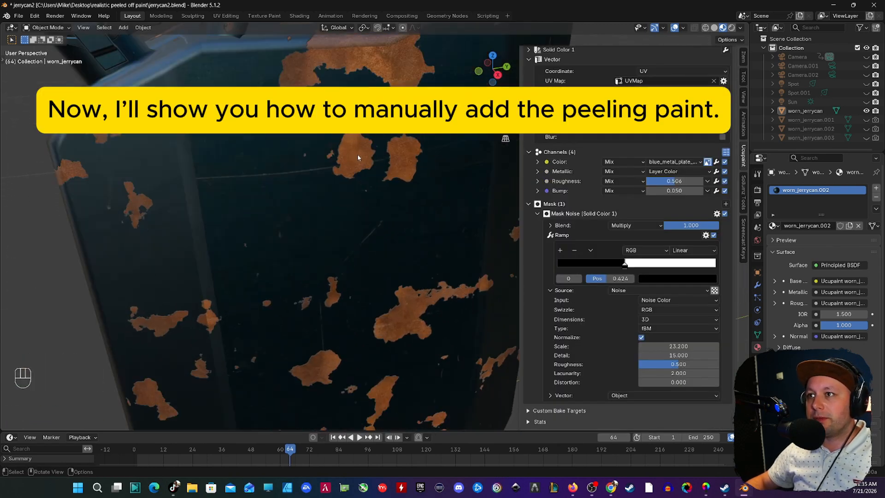
click(726, 204)
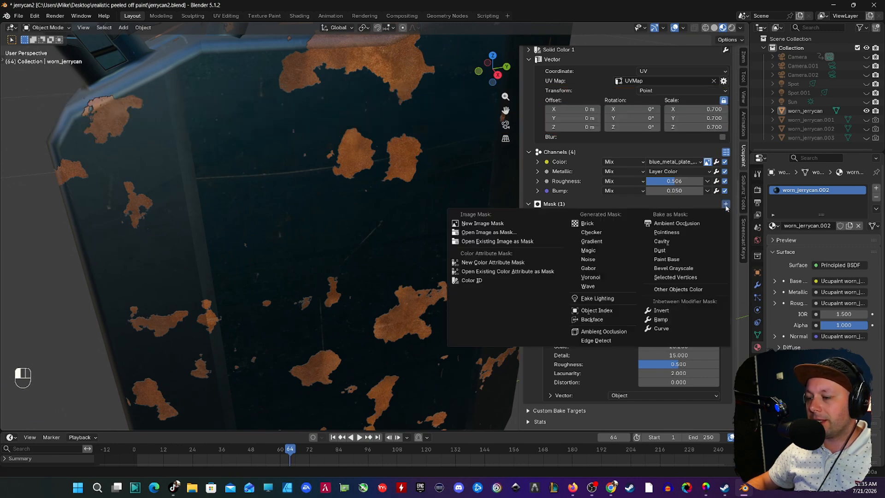
click(500, 225)
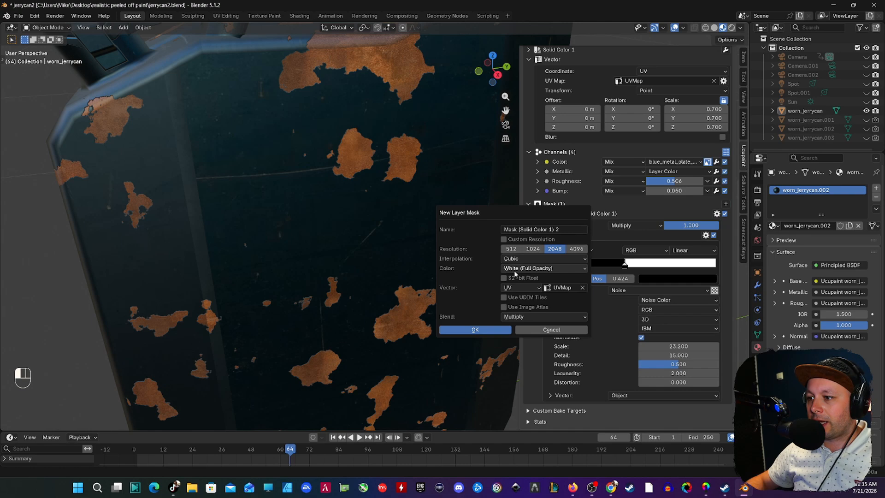
click(477, 329)
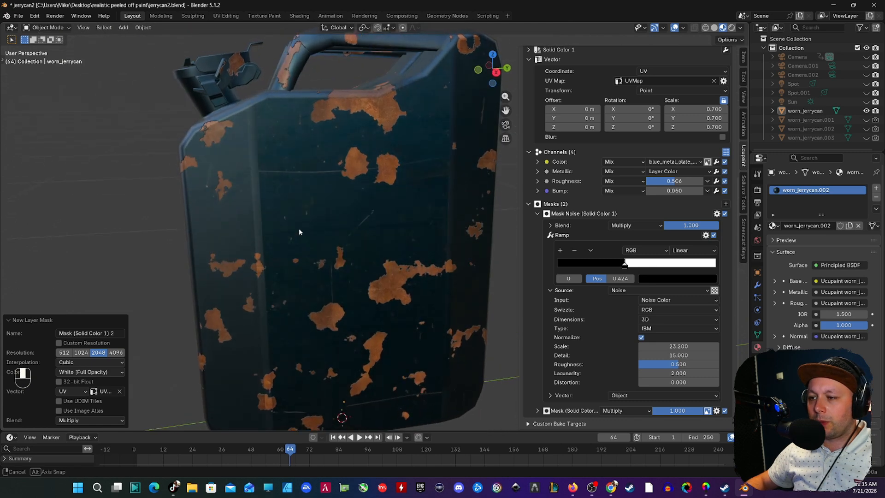
- Switch the jerrycan to Texture Paint mode in the right orthographic view and enlarge the brush to 310 px
click(47, 28)
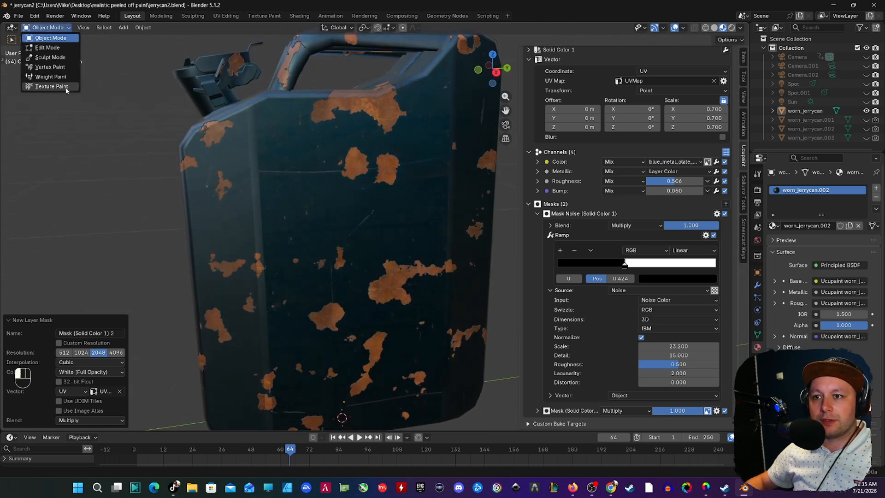
click(67, 87)
key(grave)
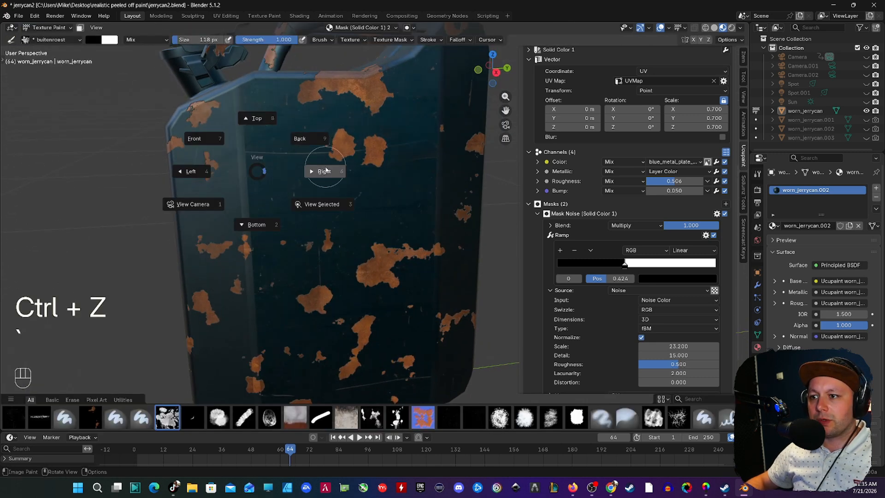
click(324, 170)
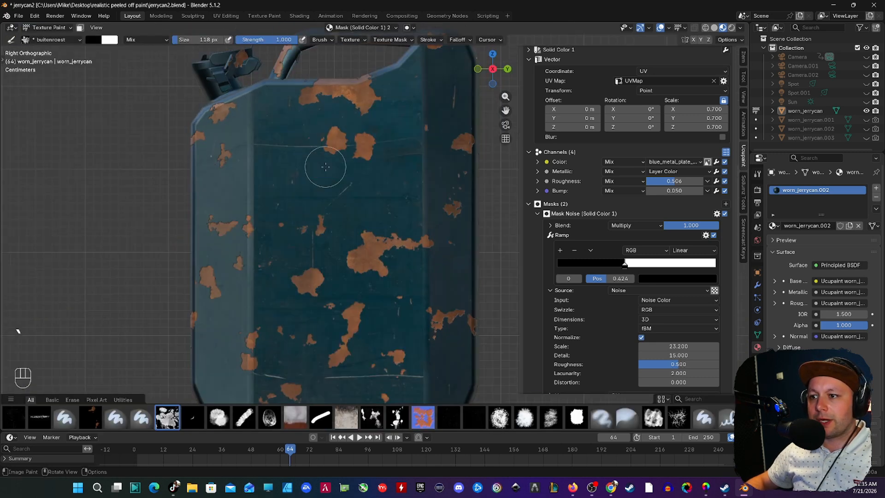
key(f)
click(311, 222)
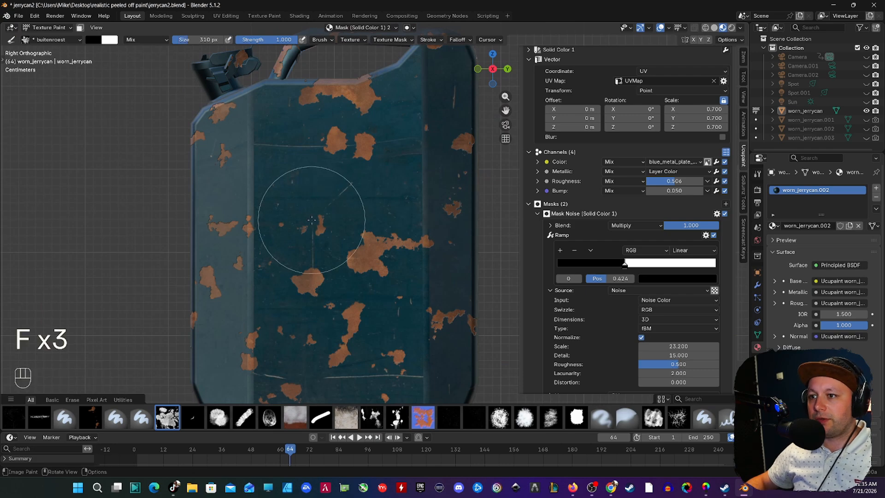
scroll(318, 227, down, 3)
scroll(333, 237, up, 3)
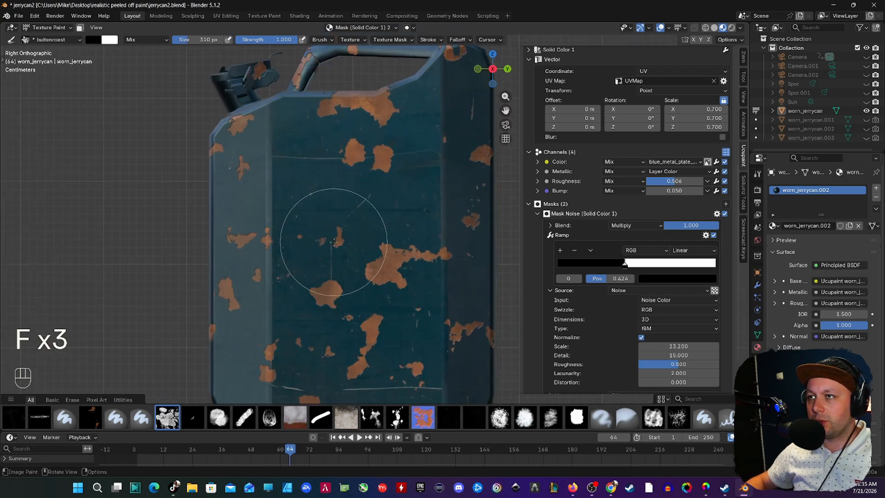
- Stamp a bare rust patch in black on the side panel with the Wow brush at 494 px
key(f)
key(f)
key(f)
key(f)
key(f)
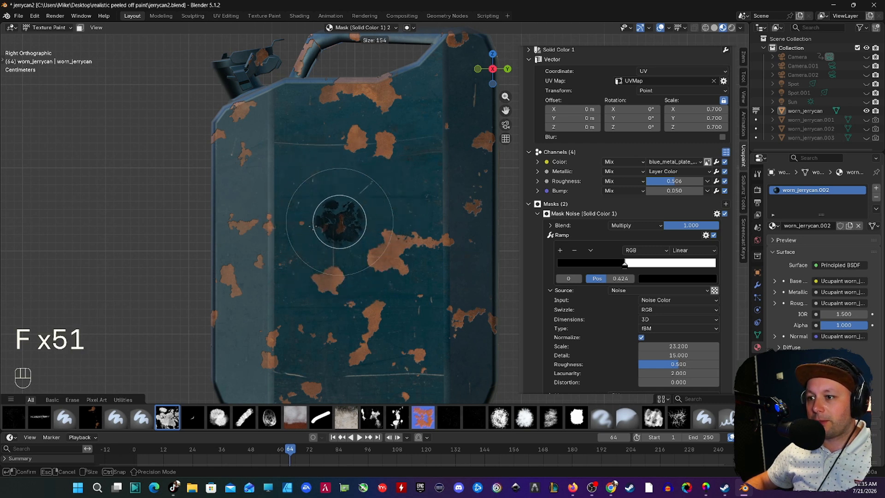
click(324, 225)
click(582, 423)
click(410, 177)
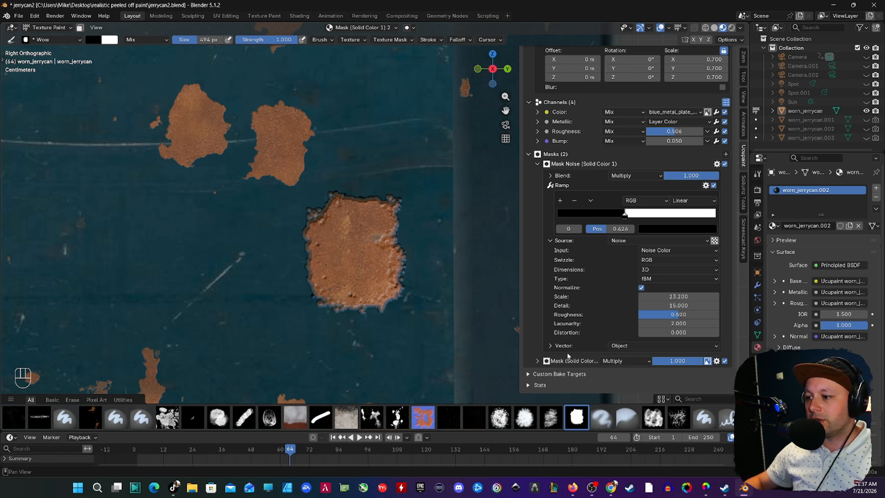
- Add a Ramp modifier to the painted image mask, moving its black stop to about 0.340 and its white stop inward
click(537, 361)
scroll(539, 365, down, 2)
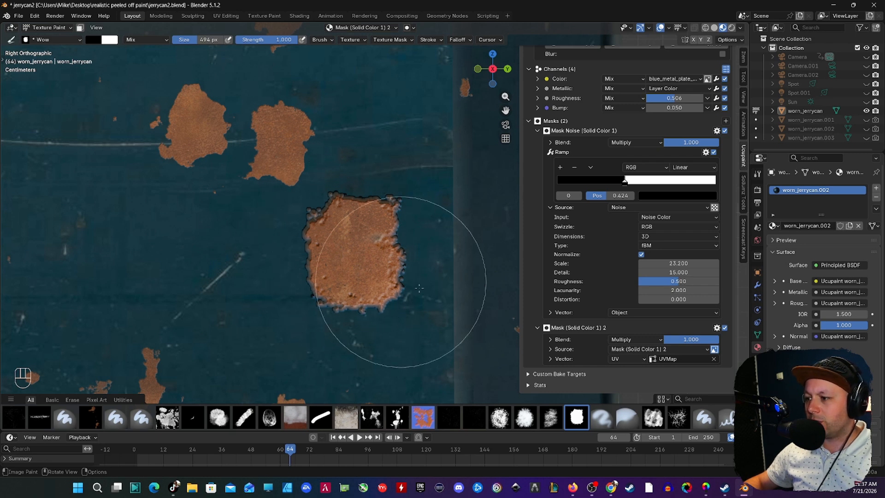
click(717, 328)
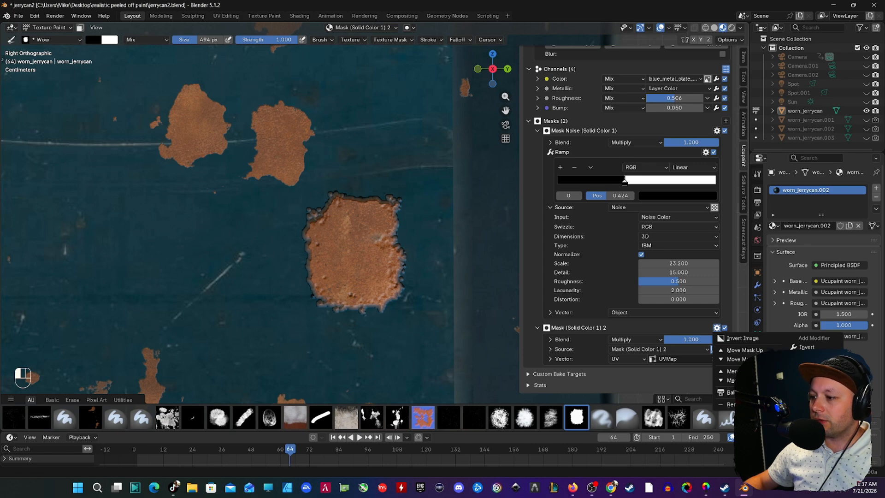
click(806, 356)
scroll(628, 295, down, 2)
drag(559, 345, 599, 344)
drag(600, 344, 611, 344)
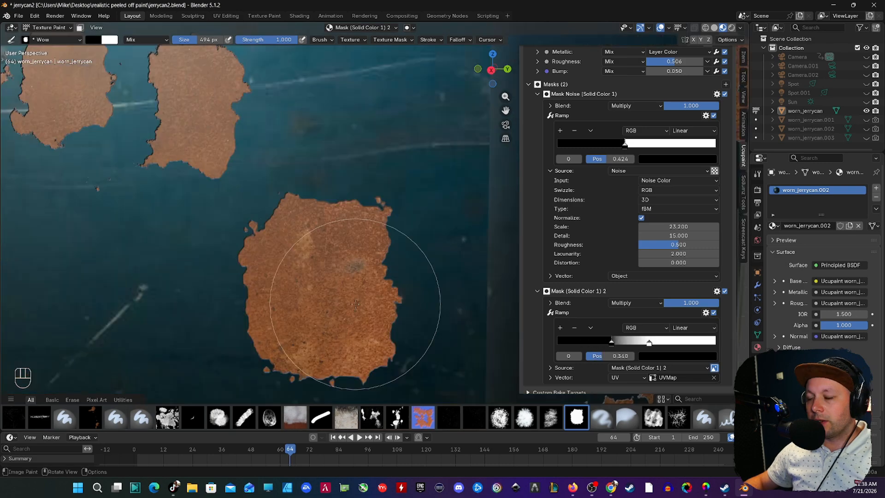
- Reduce the brush to 248 px and paint white over the stamped rust patch, trimming it to a narrow vertical sliver
scroll(372, 297, down, 2)
mouse_move(373, 298)
middle_down()
mouse_move(311, 294)
mouse_move(354, 279)
mouse_move(368, 255)
mouse_move(350, 278)
middle_up()
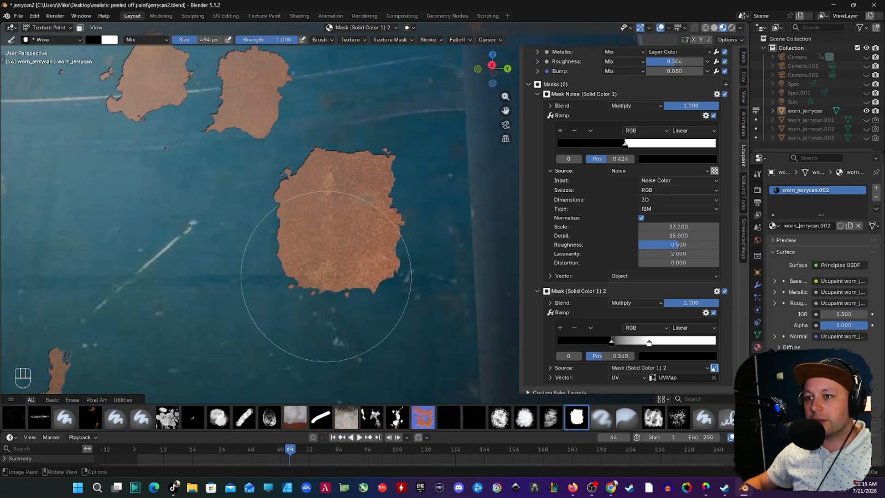
scroll(331, 276, down, 3)
key(f)
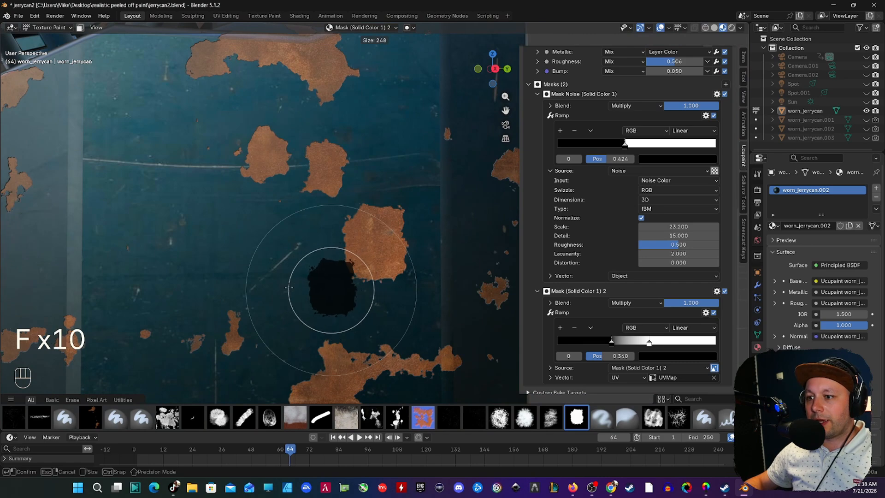
key(x)
key(x)
key(x)
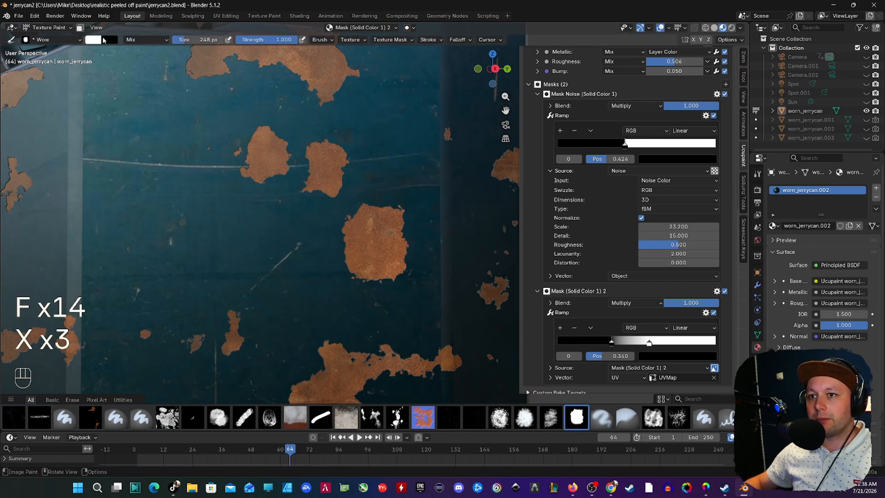
drag(373, 248, 341, 260)
key(x)
key(x)
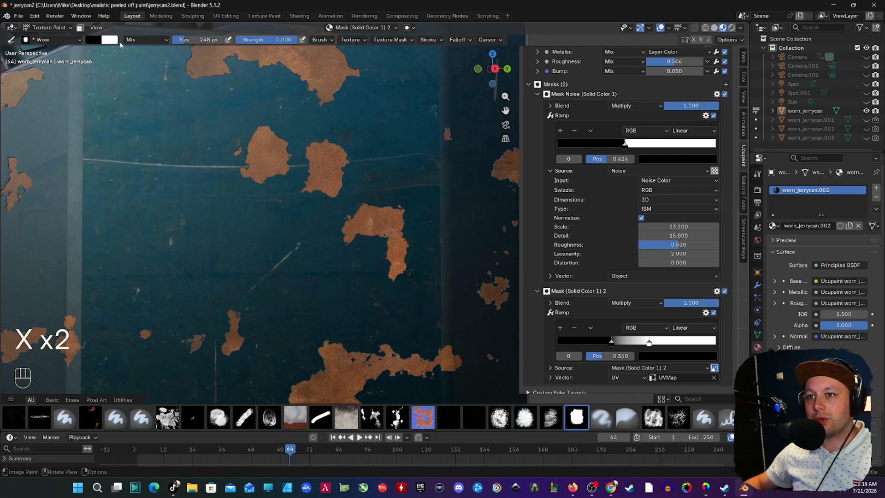
drag(336, 257, 346, 277)
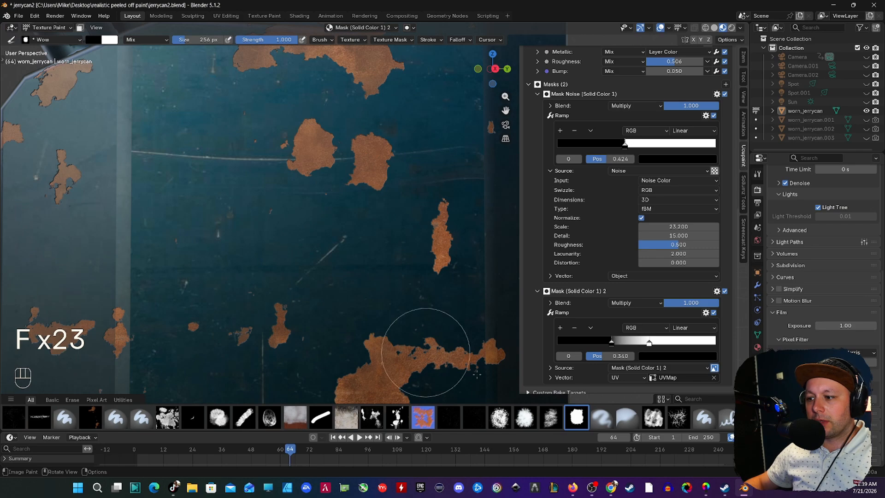
- Try stamping two adjacent rust patches in black at 256 px, and cover them again with white
key(x)
key(x)
click(243, 240)
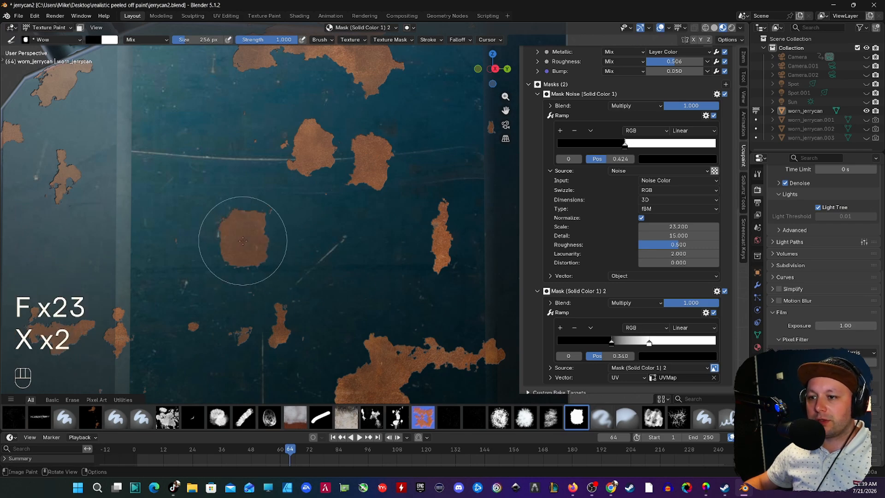
click(291, 238)
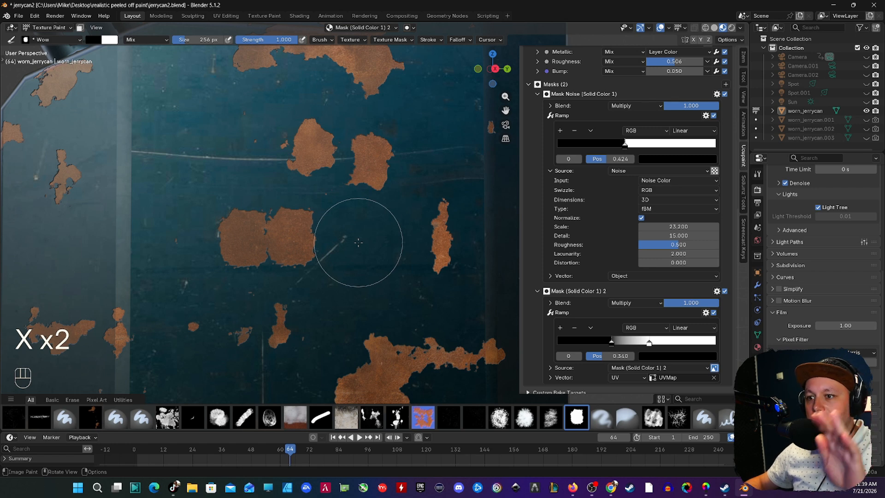
key(x)
mouse_move(316, 242)
mouse_down()
mouse_move(296, 253)
mouse_move(198, 208)
mouse_move(263, 233)
mouse_move(254, 213)
mouse_up()
- Enable the Random angle for the brush's texture mask and stamp two separate rust patches in black on the side panel
click(759, 175)
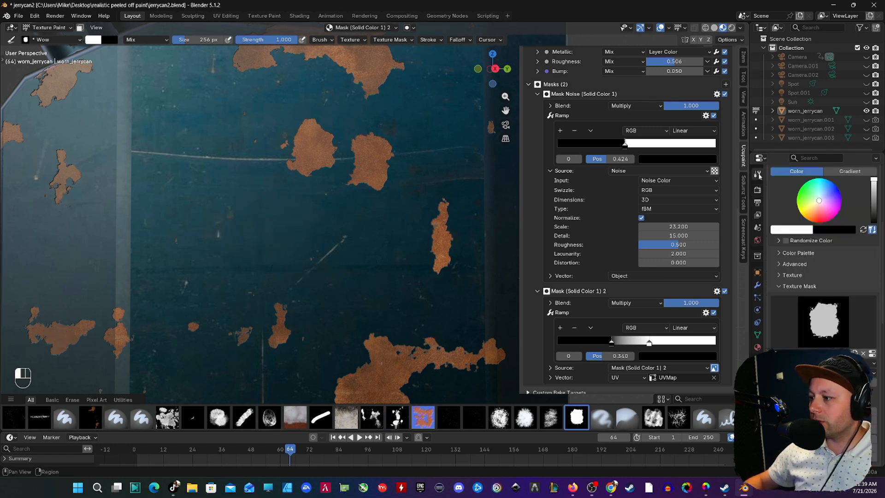
scroll(822, 321, down, 3)
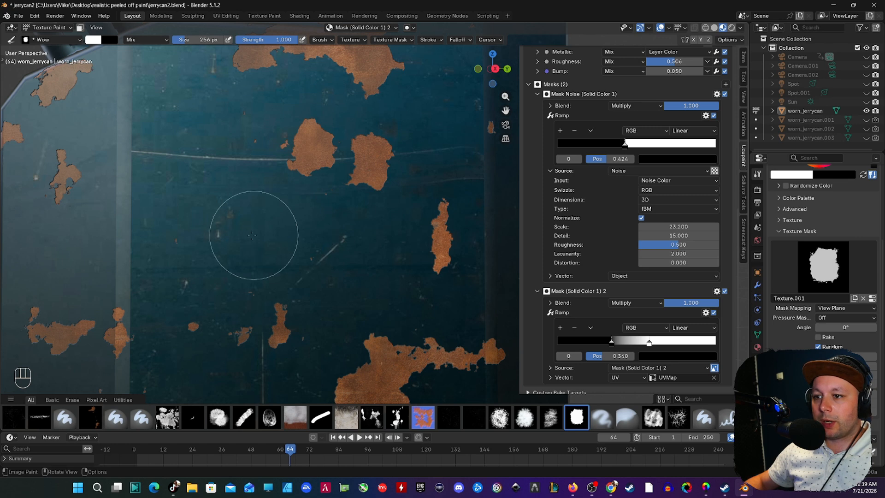
key(x)
click(202, 229)
click(281, 242)
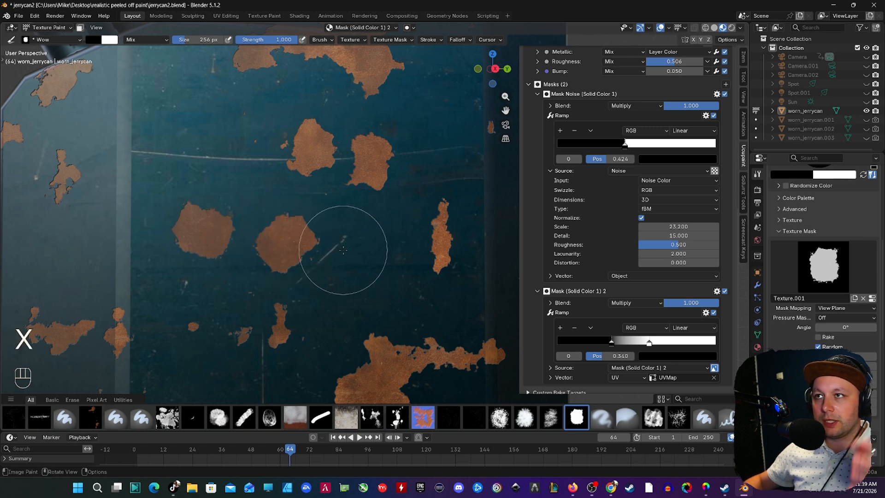
- Paint white over part of the left of the two new rust patches, leaving a thin curved chip
key(x)
click(196, 233)
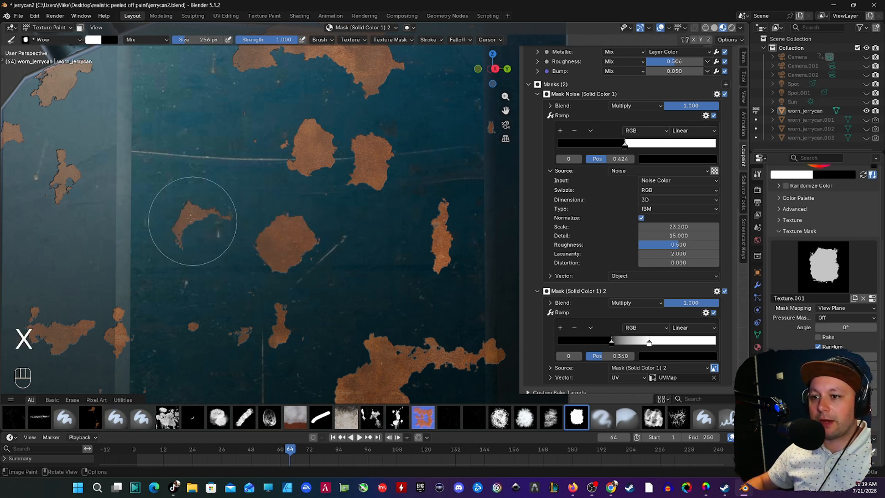
- Paint white over the large rust patch beside the thin curved chip and touch up that area with alternating black and white dabs
click(289, 251)
key(x)
click(123, 236)
key(x)
click(123, 236)
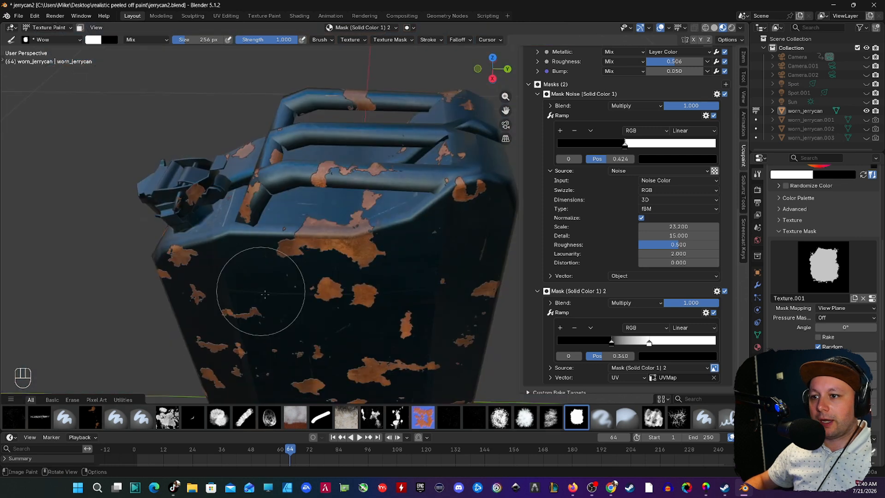
- Reduce the brush to 112 px and paint black chips along the side panel's upper rim toward the rear corner, trimming them with white
scroll(265, 294, up, 2)
key(f)
click(322, 293)
shift+middle_drag(395, 251, 330, 279)
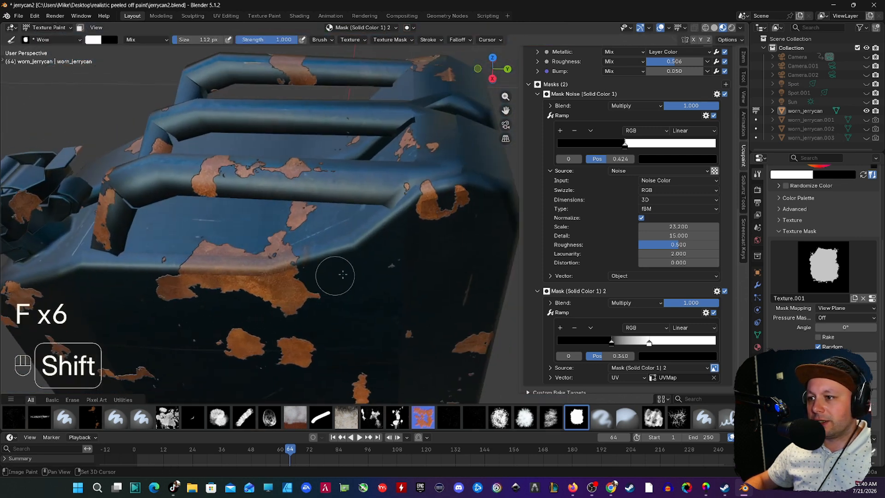
key(x)
mouse_move(405, 211)
mouse_down()
mouse_move(351, 245)
mouse_move(310, 254)
mouse_up()
key(x)
middle_drag(311, 254, 444, 204)
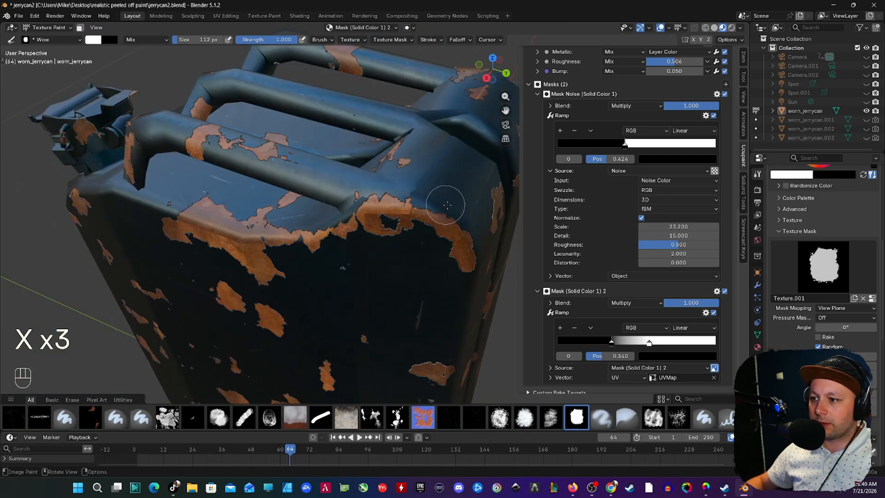
drag(449, 220, 405, 195)
- Extend the chipped rust band along the upper rim toward the spout in black, trimming its outline with white
mouse_move(194, 297)
middle_down()
mouse_move(277, 247)
mouse_move(326, 231)
middle_up()
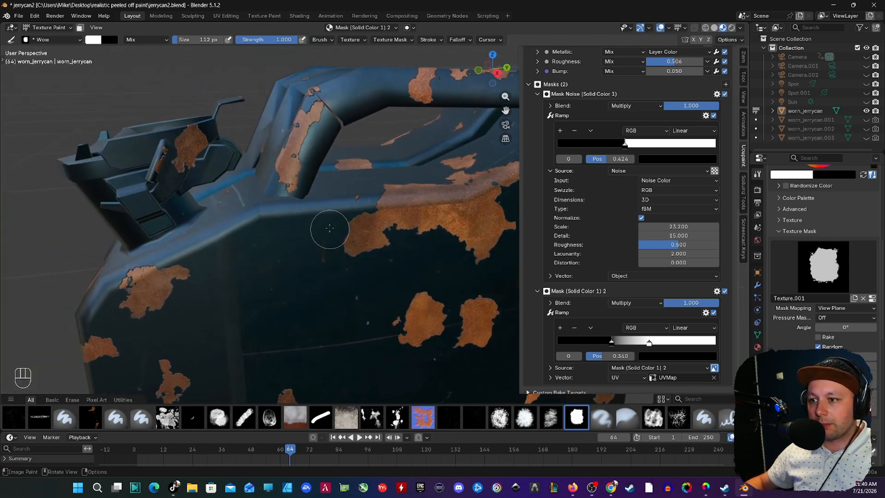
key(x)
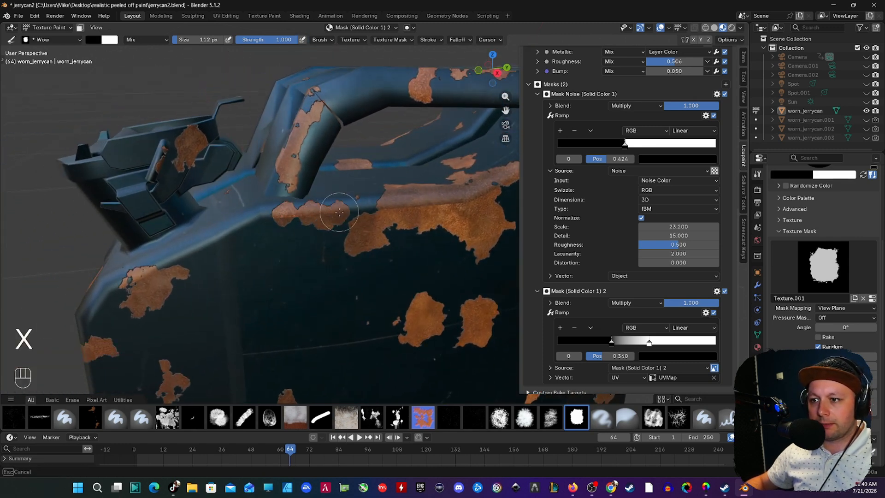
key(x)
drag(331, 214, 301, 193)
click(333, 191)
click(186, 252)
shift+middle_drag(186, 252, 281, 202)
drag(323, 196, 341, 185)
key(x)
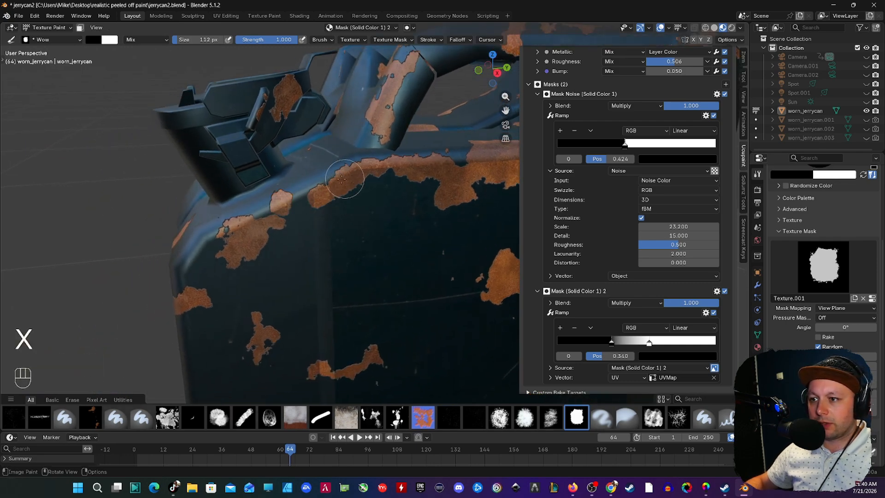
- Fill the gaps in the rust along the sloped shoulder below the spout, alternating black and white, and set the brush to 106 px
click(286, 201)
click(297, 192)
key(x)
drag(281, 189, 334, 175)
shift+middle_drag(198, 360, 293, 228)
key(f)
click(297, 200)
key(x)
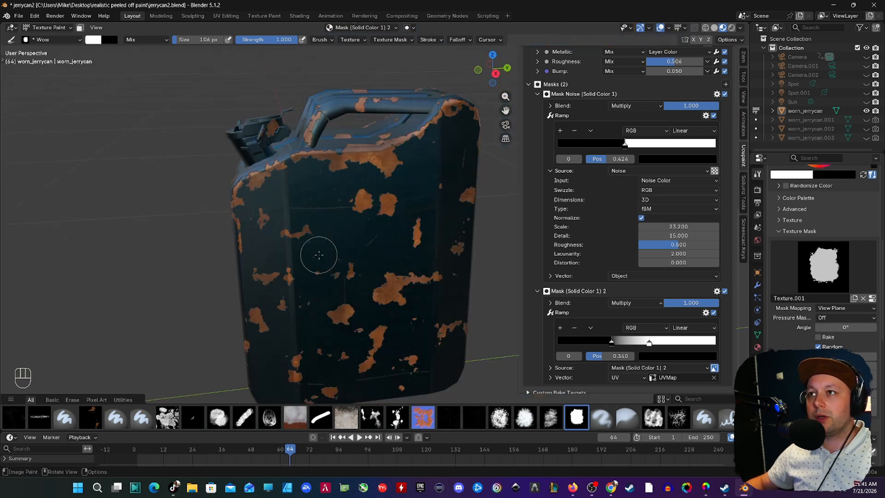
- Bake a Bevel Grayscale mask onto the paint layer at 2048 resolution, with GPU Compute as the bake device
middle_drag(329, 249, 337, 271)
scroll(340, 271, up, 1)
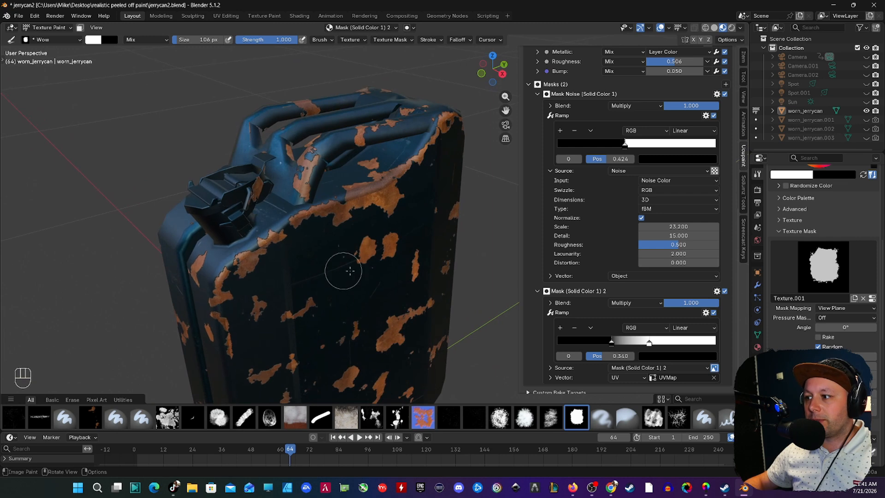
scroll(694, 252, down, 1)
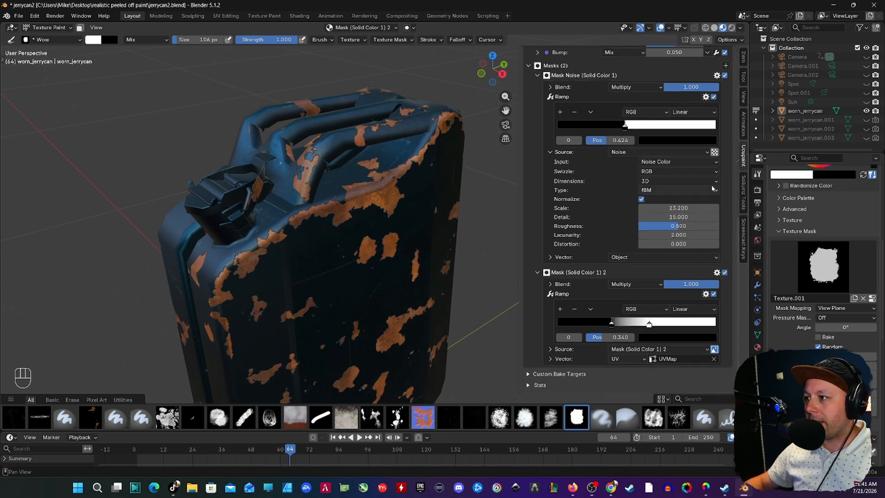
click(727, 66)
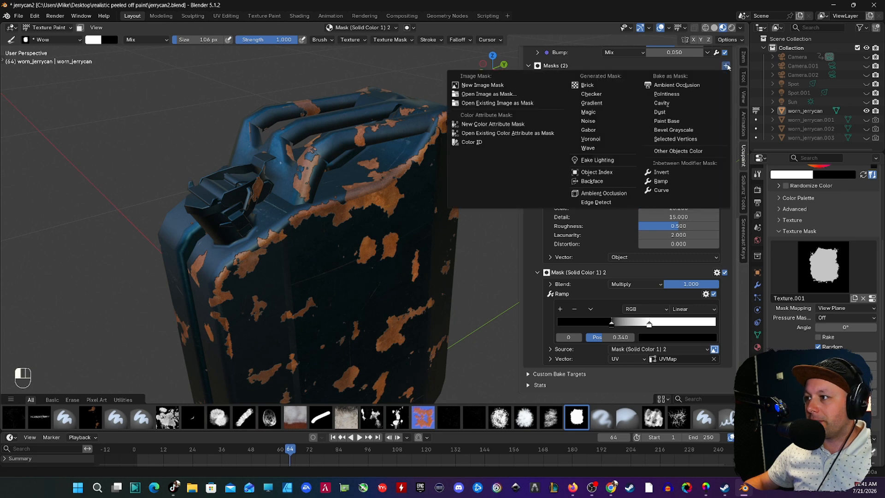
click(674, 130)
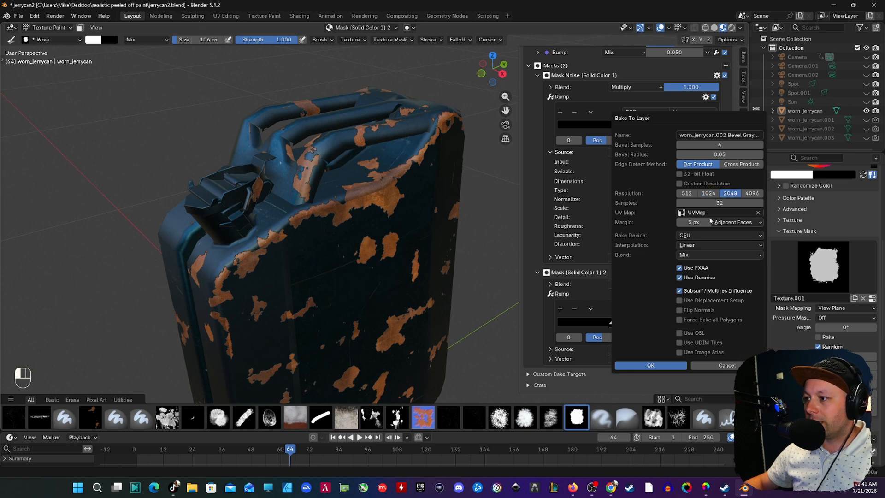
click(692, 236)
click(694, 259)
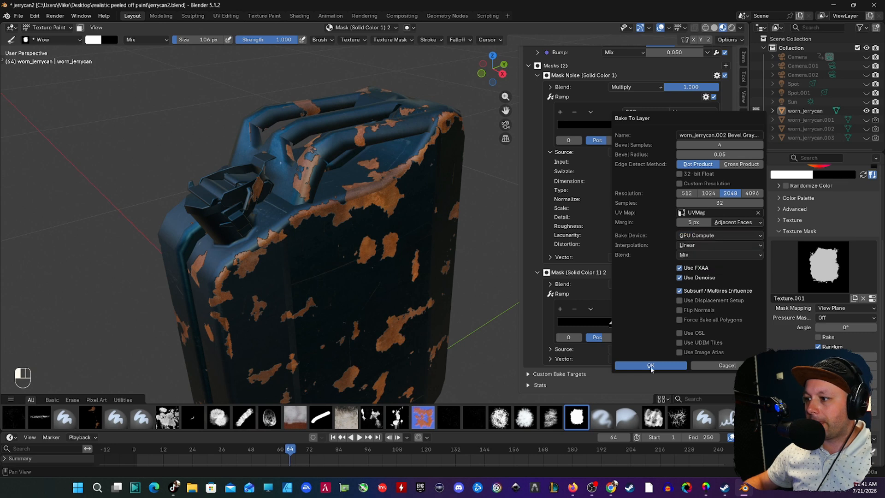
click(637, 365)
- Move the Bevel Grayscale mask up above the hand-painted mask and expand its settings
click(717, 361)
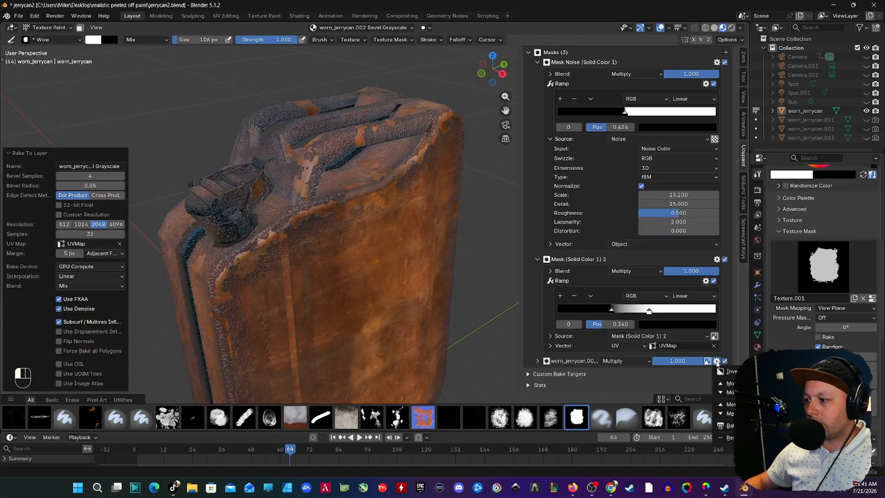
click(731, 384)
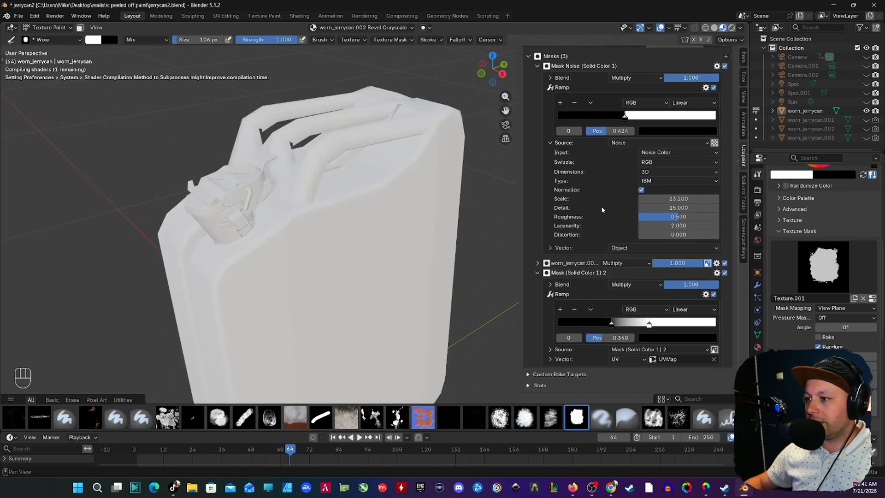
click(538, 264)
scroll(585, 272, down, 2)
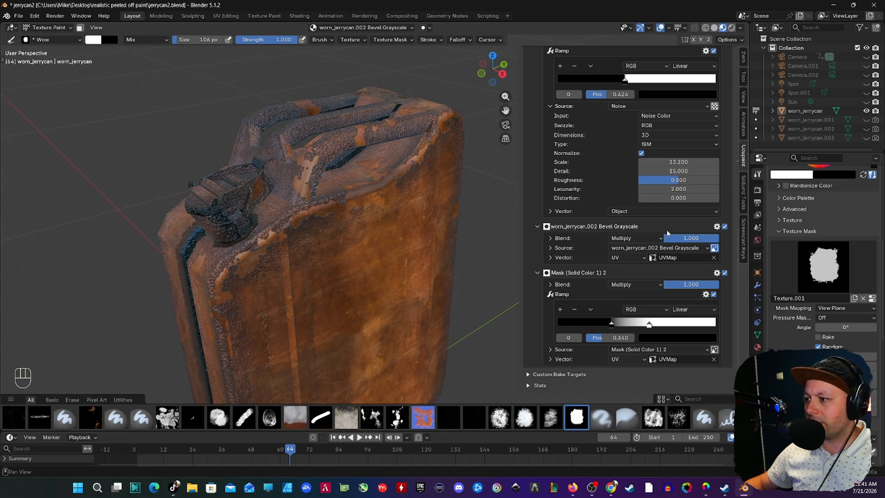
- Add a Ramp modifier to the Bevel Grayscale mask and invert its stops, with white at 0.681 and black at 0.692
click(717, 227)
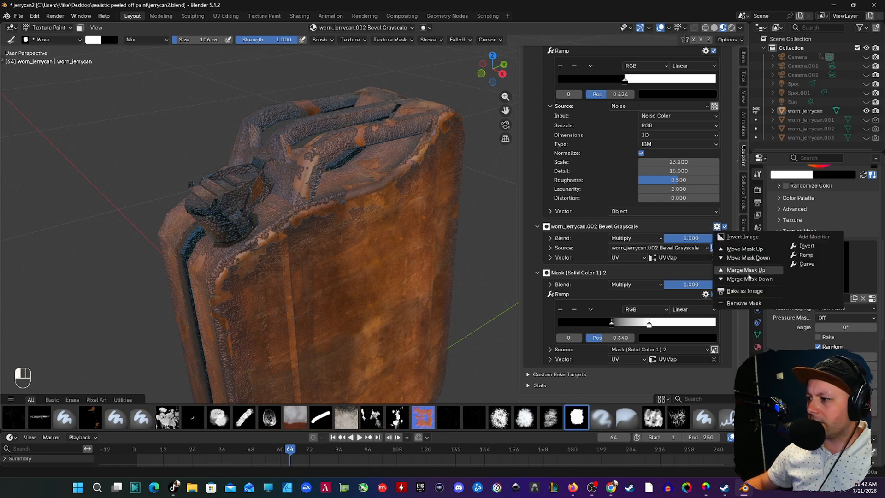
click(812, 256)
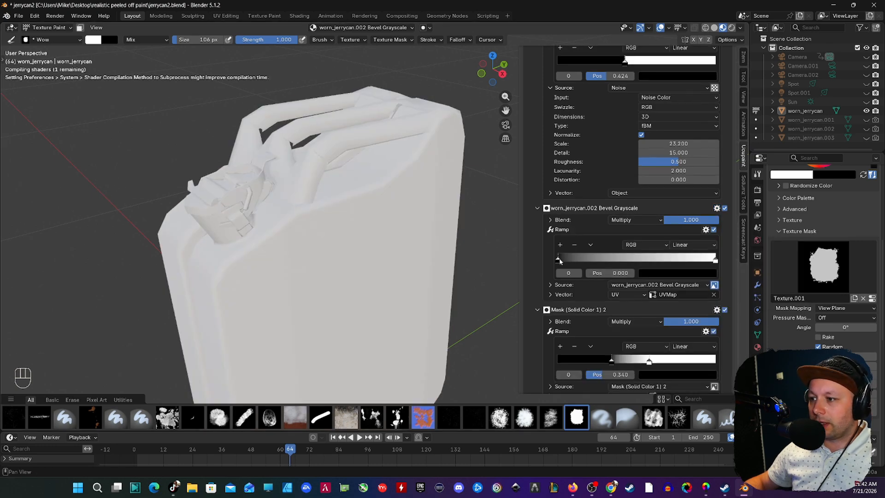
scroll(558, 259, down, 1)
drag(576, 260, 596, 262)
drag(715, 261, 610, 263)
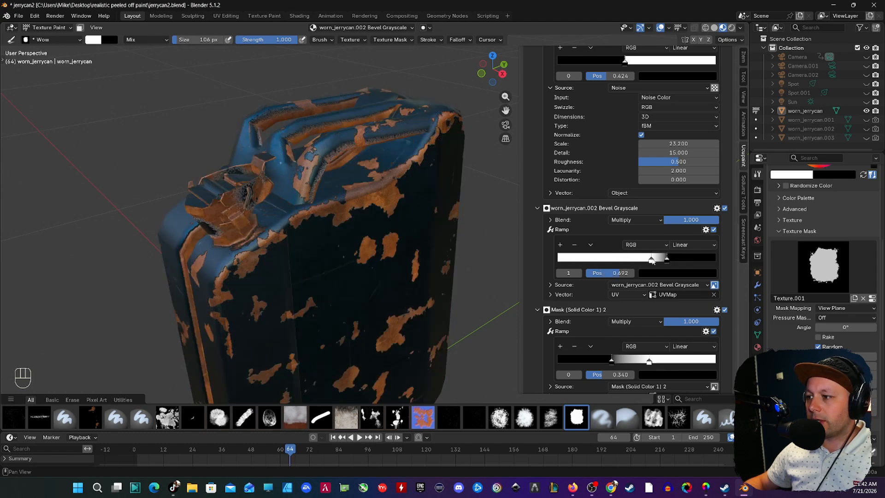
drag(651, 260, 658, 260)
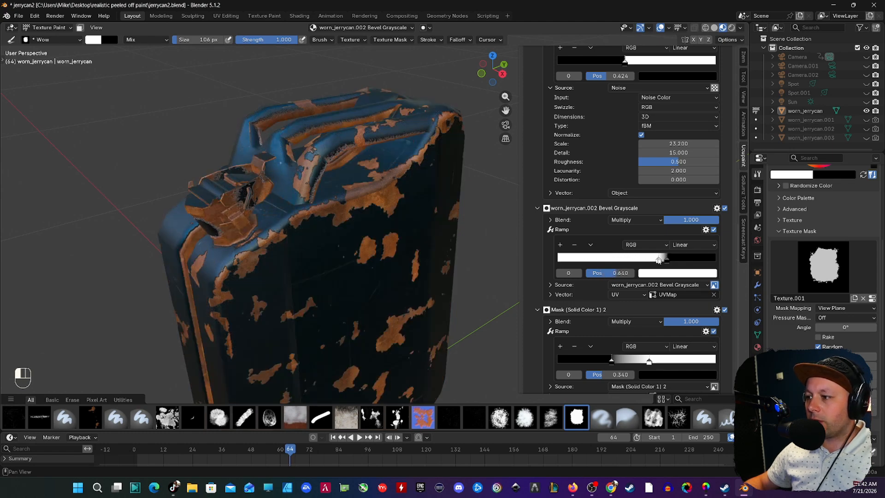
drag(664, 261, 665, 261)
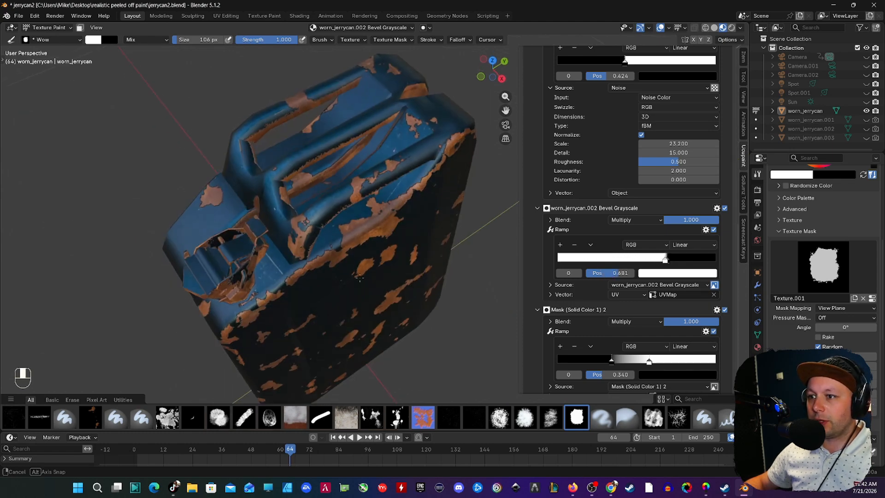
- Enlarge the brush to 154 px and paint on the bevel mask to break up the worn lower edge of the handle bar
middle_drag(281, 277, 350, 229)
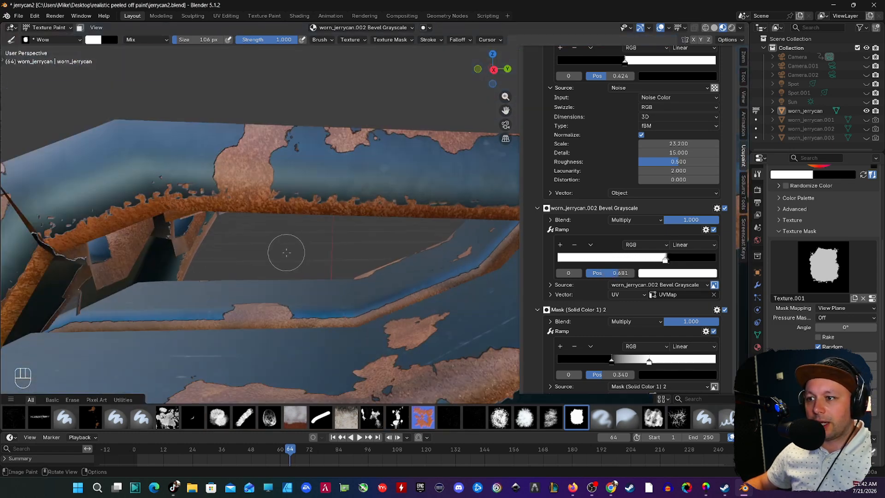
key(f)
key(f)
key(f)
key(x)
mouse_move(295, 198)
mouse_down()
mouse_move(324, 189)
mouse_move(389, 201)
mouse_move(272, 195)
mouse_move(283, 207)
mouse_up()
key(x)
key(x)
key(x)
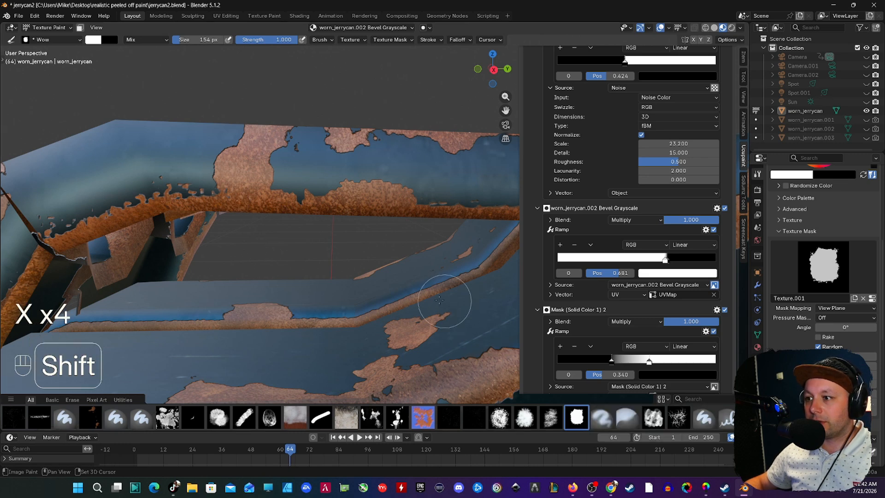
- Set the brush to 136 px and continue roughening the worn edge further along the handle bar, switching between black and white
shift+middle_drag(472, 304, 298, 221)
key(f)
click(302, 190)
key(x)
key(x)
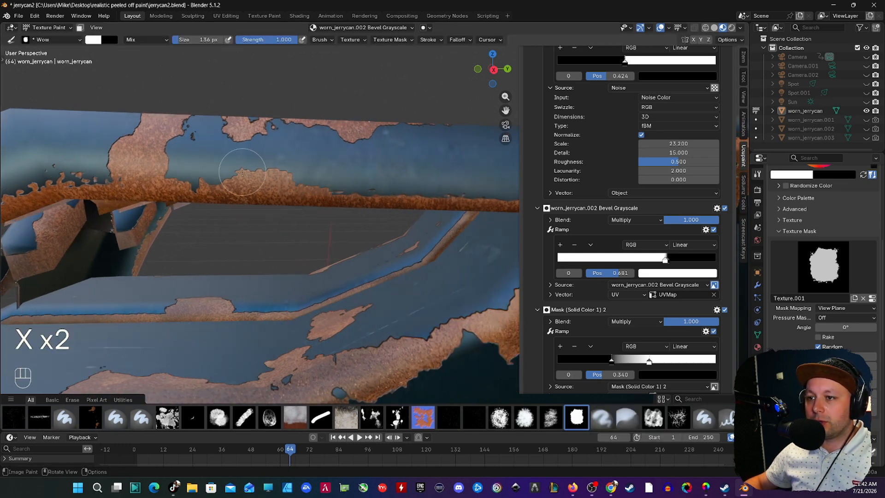
key(x)
drag(304, 188, 346, 197)
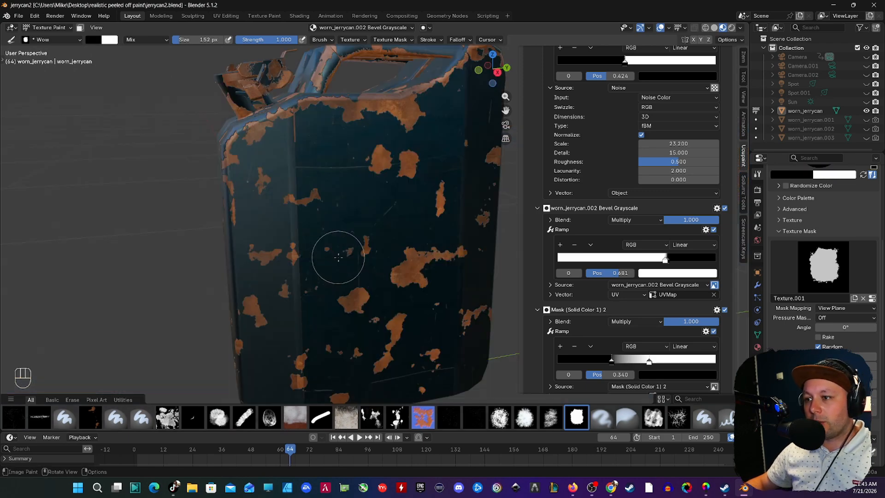
- Switch the jerrycan to Object Mode and look over the worn paint from another angle
scroll(340, 254, down, 6)
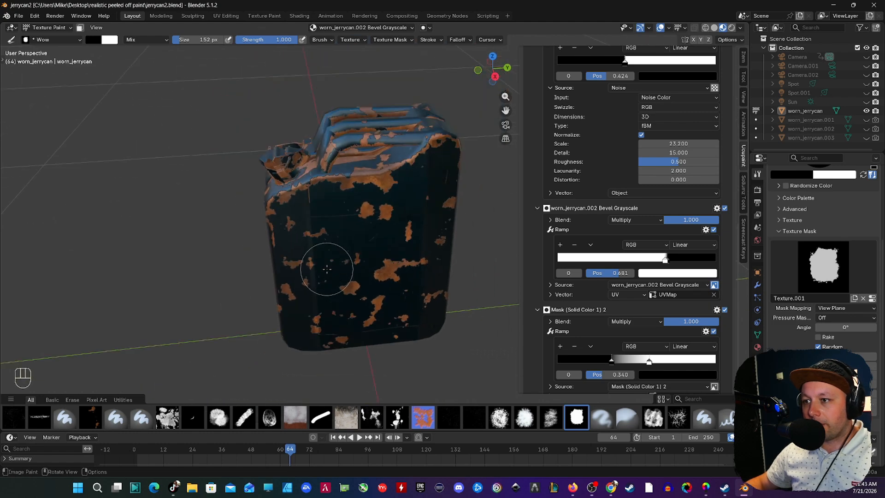
click(54, 28)
click(51, 39)
scroll(274, 241, up, 6)
mouse_move(279, 246)
middle_down()
mouse_move(278, 209)
mouse_move(295, 201)
mouse_move(313, 259)
middle_up()
scroll(277, 212, down, 5)
scroll(599, 178, up, 15)
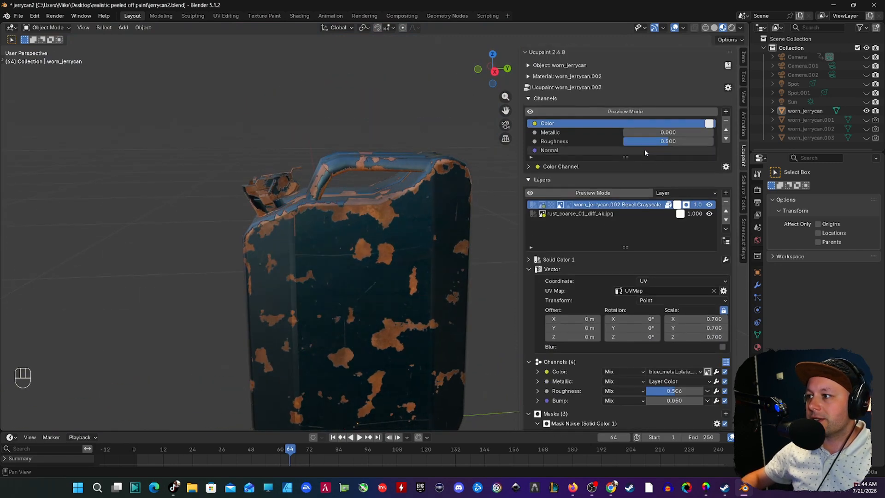
- Add a Solid Color layer above the paint layer, with its Color channel disabled and its Bump channel enabled
click(726, 193)
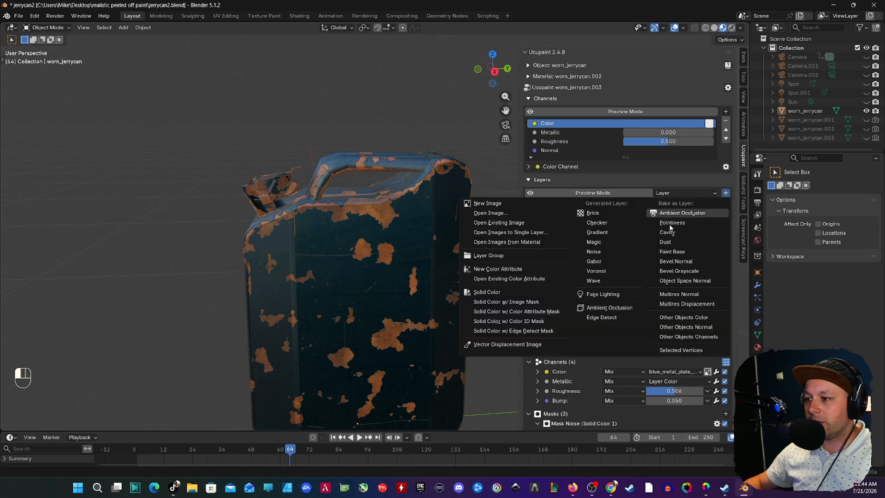
click(511, 293)
key(Return)
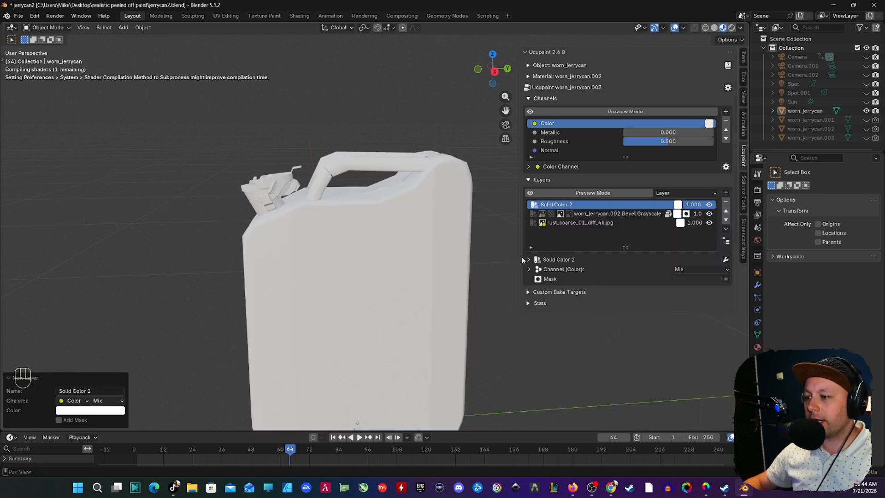
click(537, 269)
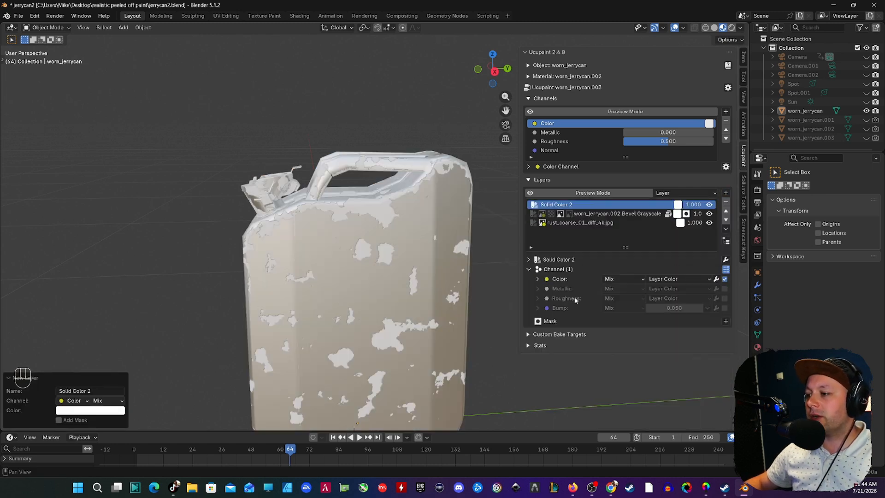
click(725, 279)
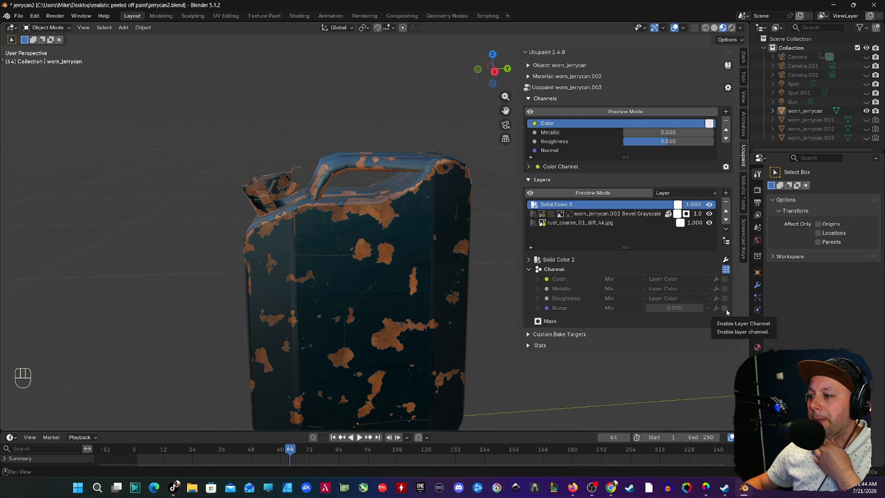
click(724, 308)
- Add a new white 2048 image mask with Multiply blending to the bump-only Solid Color layer
click(725, 321)
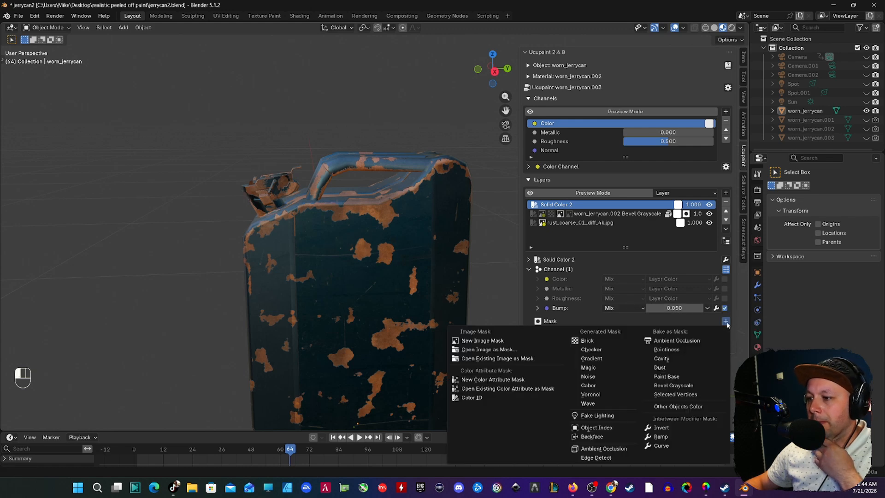
click(478, 341)
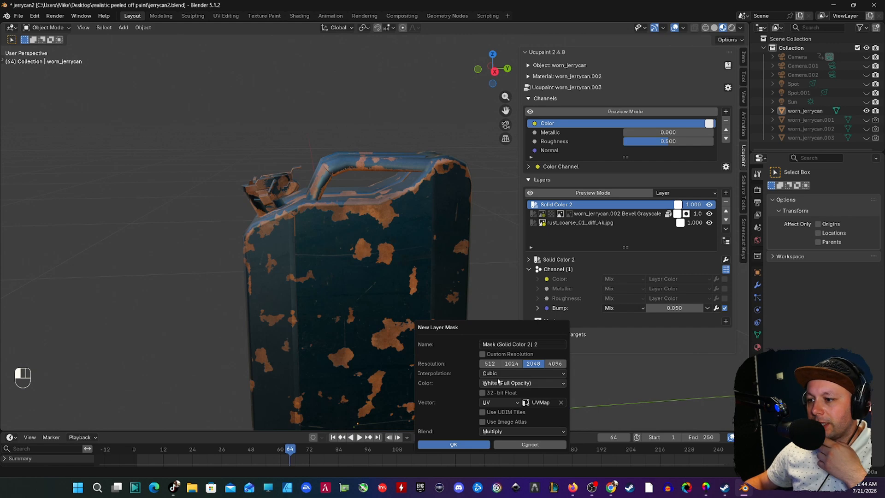
click(463, 445)
- View the jerrycan from the right in Texture Paint mode and choose the buitenroest brush at 380 px
key(grave)
click(372, 212)
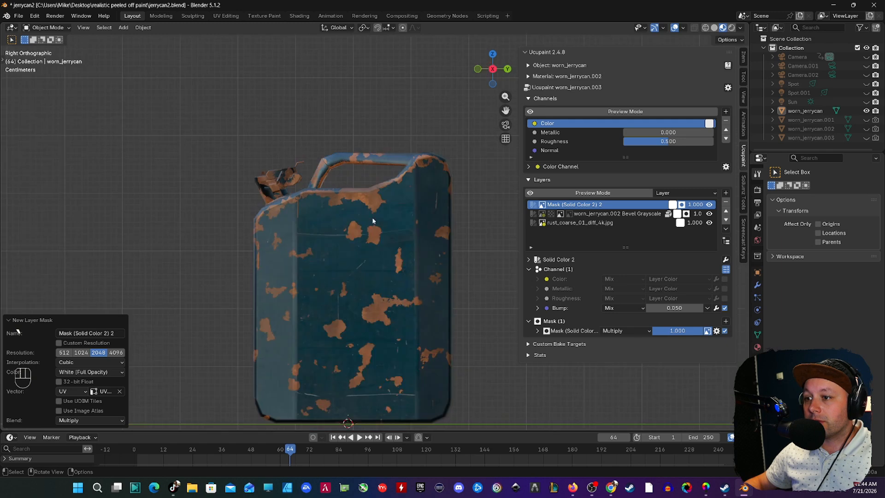
click(50, 27)
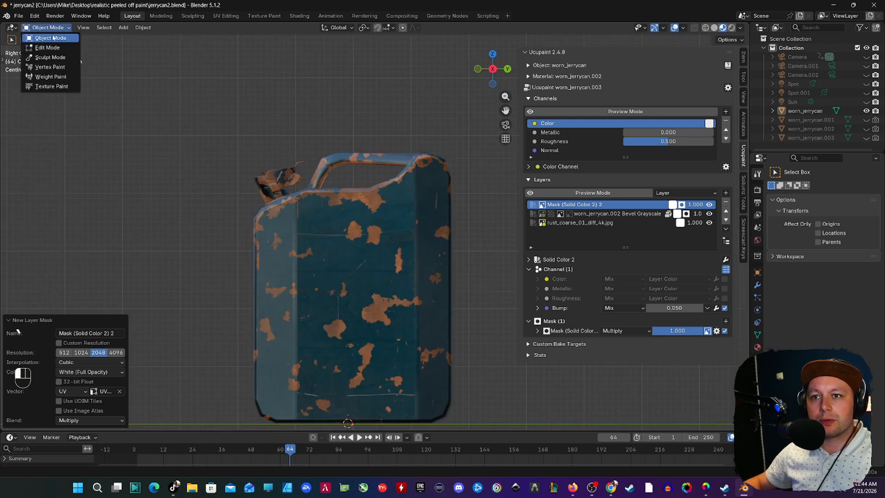
click(59, 87)
click(174, 416)
key(f)
click(392, 277)
key(f)
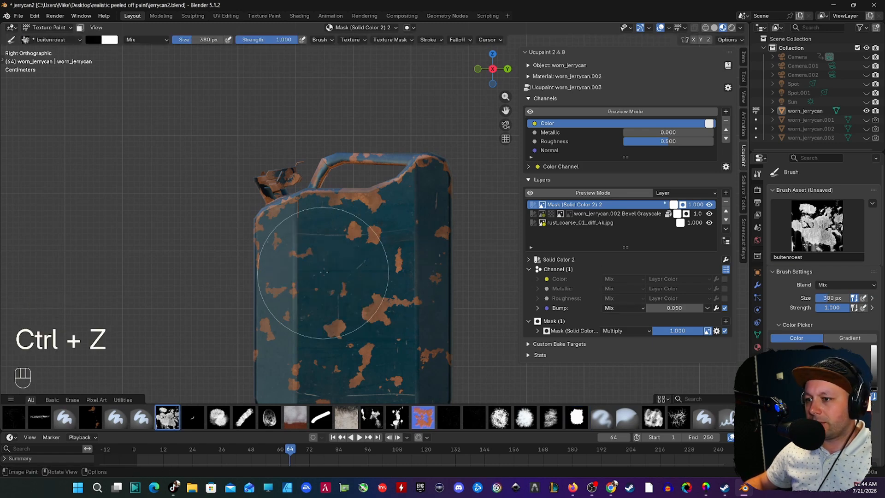
- Set the Bump channel's blending to Add and lower the bump layer mask's opacity to 0.216
click(616, 308)
click(626, 336)
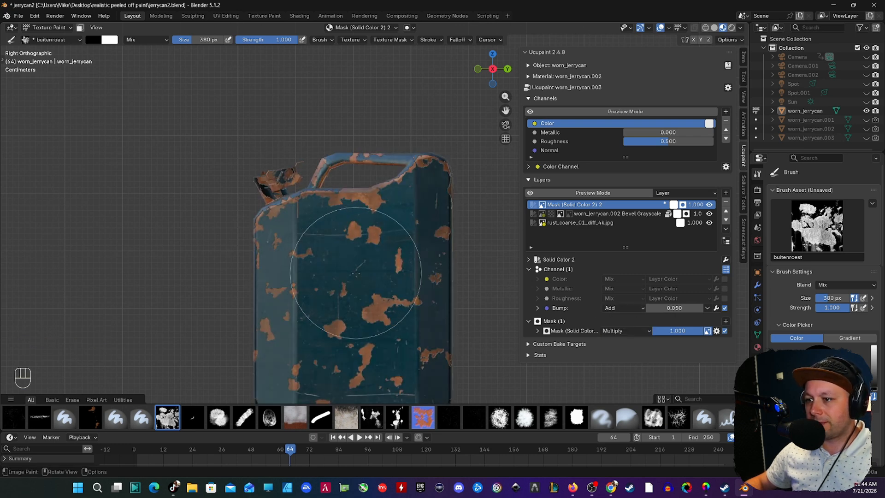
scroll(319, 206, down, 1)
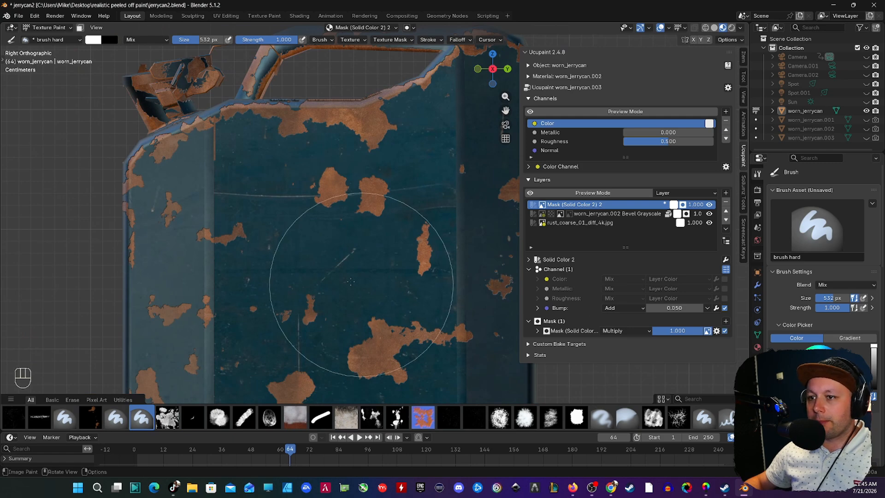
drag(688, 333, 678, 334)
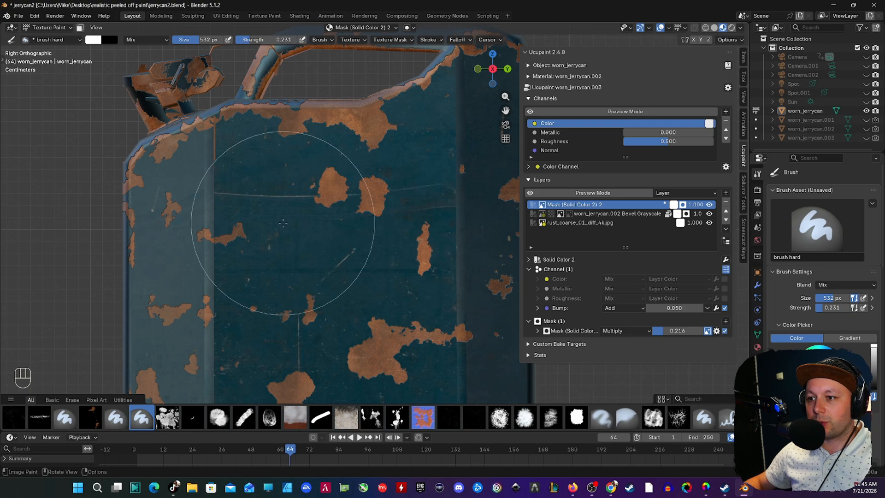
- Choose the buitenroest brush at 532 px and paint a reduced-strength bump texture on the upper part of the broad side
key(x)
key(ctrl+z)
click(167, 418)
key(shift+f)
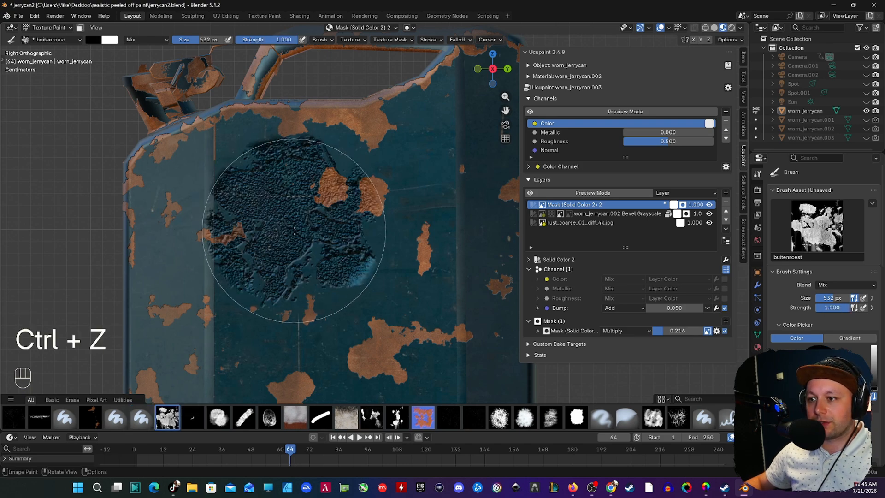
drag(247, 40, 242, 39)
drag(290, 222, 221, 158)
shift+middle_drag(217, 159, 217, 150)
- Try painting the bump texture at strength 1.000 across the upper broad side, and undo the strokes
drag(264, 40, 328, 40)
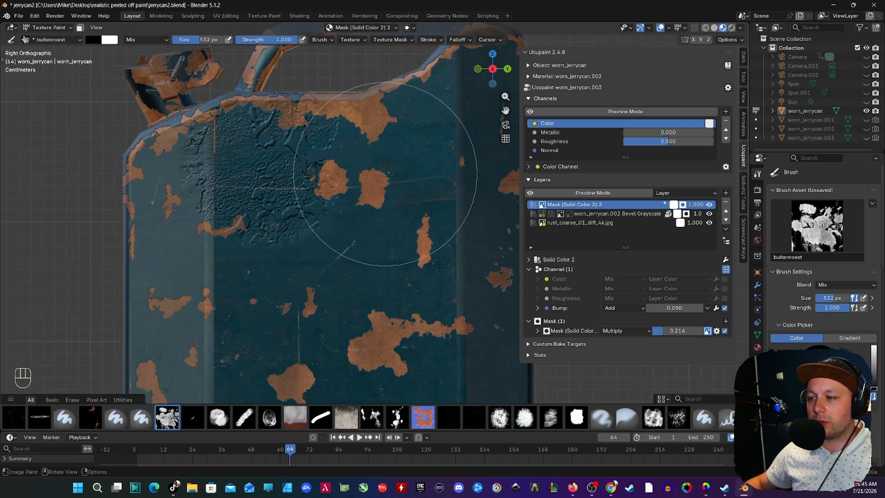
click(427, 169)
click(424, 226)
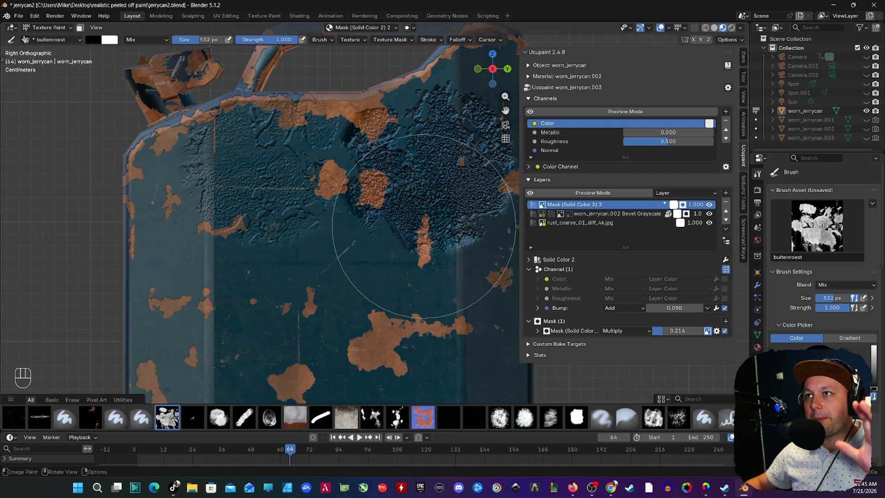
key(ctrl+z)
key(ctrl+z)
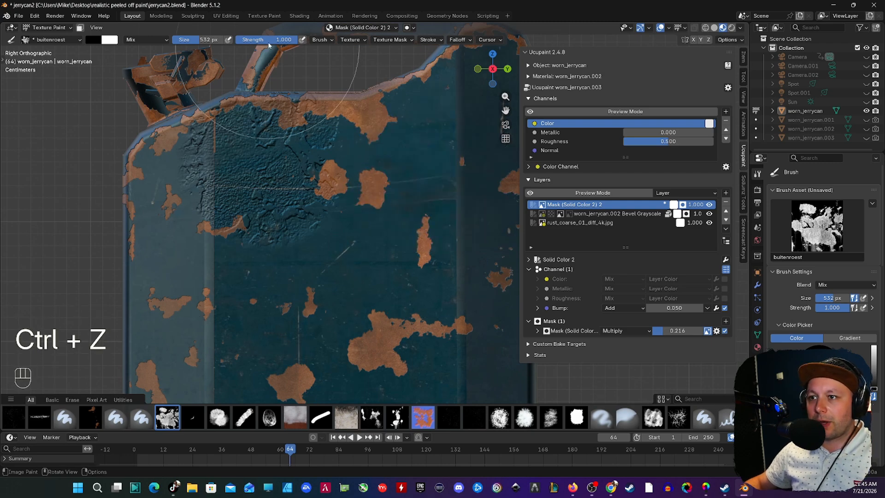
- Set the buitenroest brush's strength to 0.132 and its size to 430 px
drag(285, 40, 270, 39)
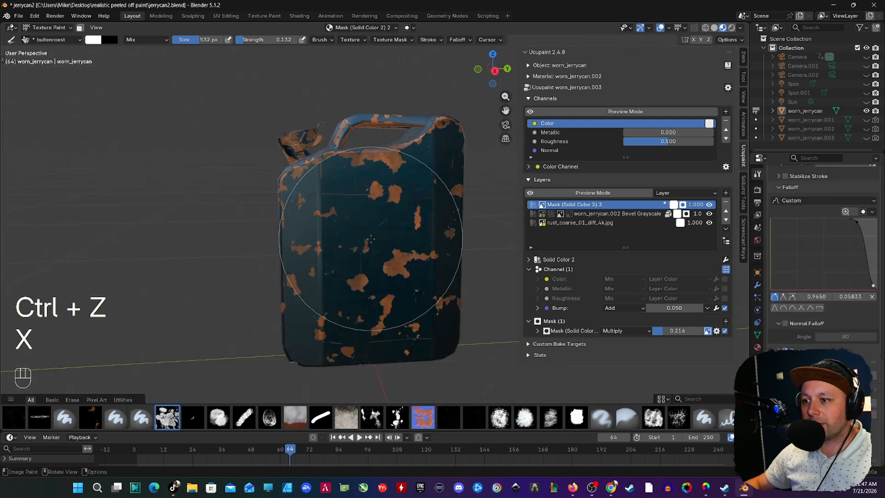
key(x)
key(f)
click(338, 253)
key(f)
click(367, 233)
- Enable Normal Falloff for the buitenroest brush
mouse_move(359, 240)
middle_down()
mouse_move(521, 237)
mouse_move(412, 240)
mouse_move(427, 226)
middle_up()
middle_drag(408, 221, 454, 83)
click(461, 40)
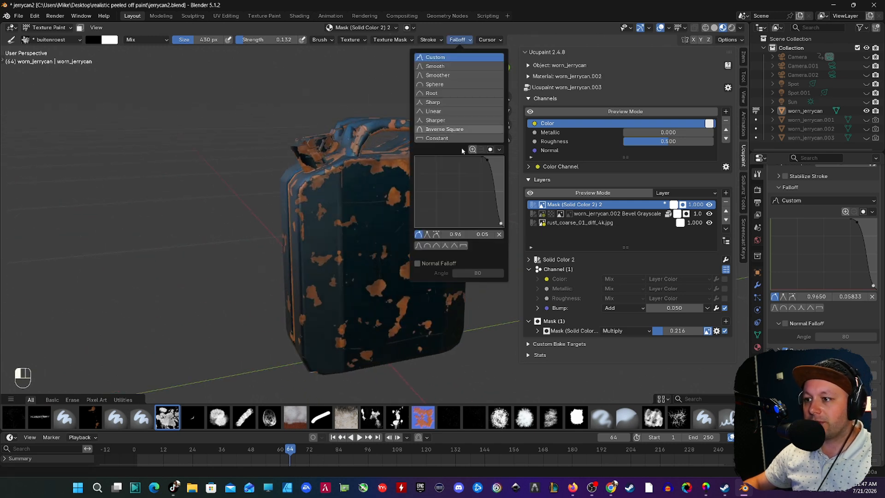
click(418, 264)
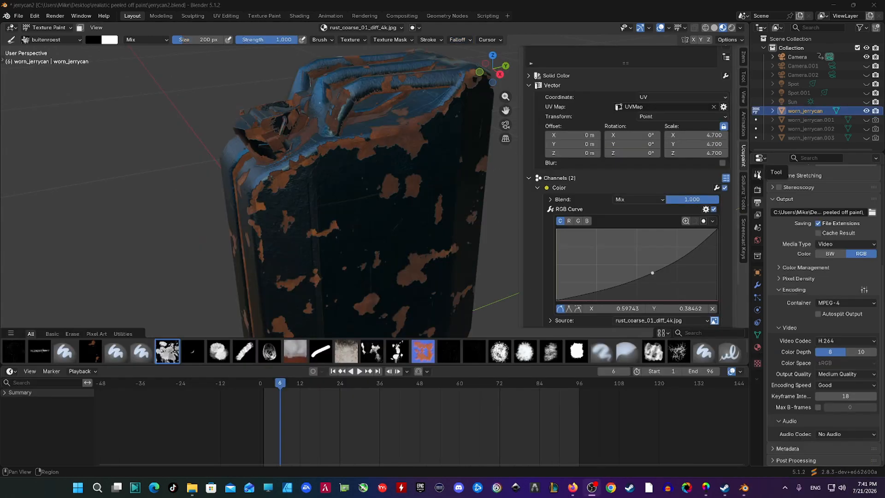
scroll(823, 246, up, 5)
scroll(824, 246, down, 15)
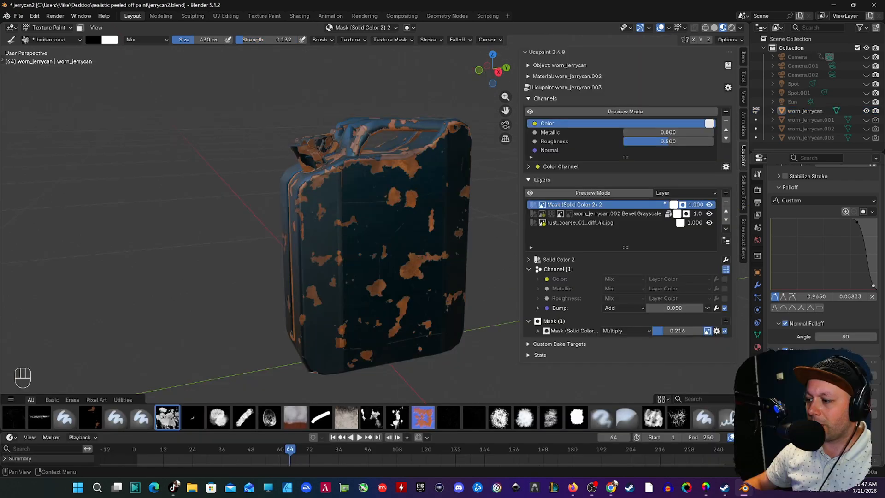
- Paint the bump mask over the broad side and narrow end, reducing the brush size to 198 px
key(grave)
key(grave)
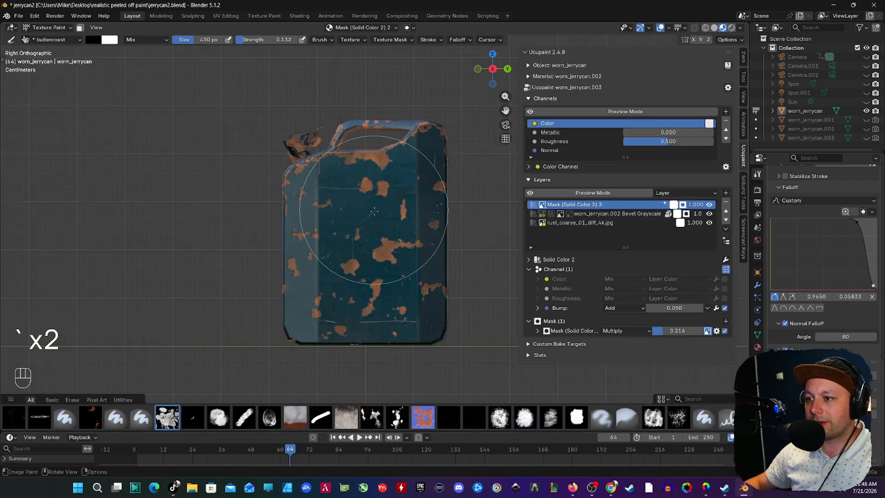
key(f)
drag(406, 125, 430, 132)
mouse_move(318, 293)
middle_down()
mouse_move(513, 255)
mouse_move(277, 271)
middle_up()
key(f)
click(357, 300)
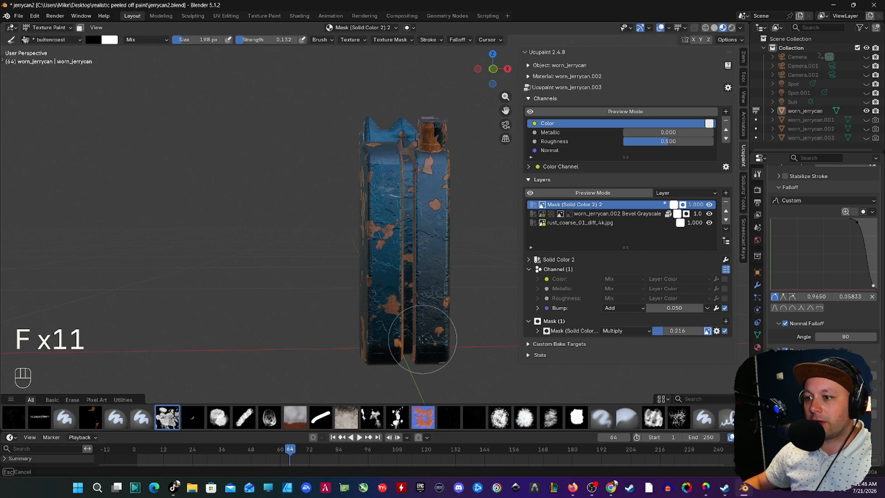
- Disable the brush's Normal Falloff
middle_drag(390, 190, 387, 241)
click(467, 40)
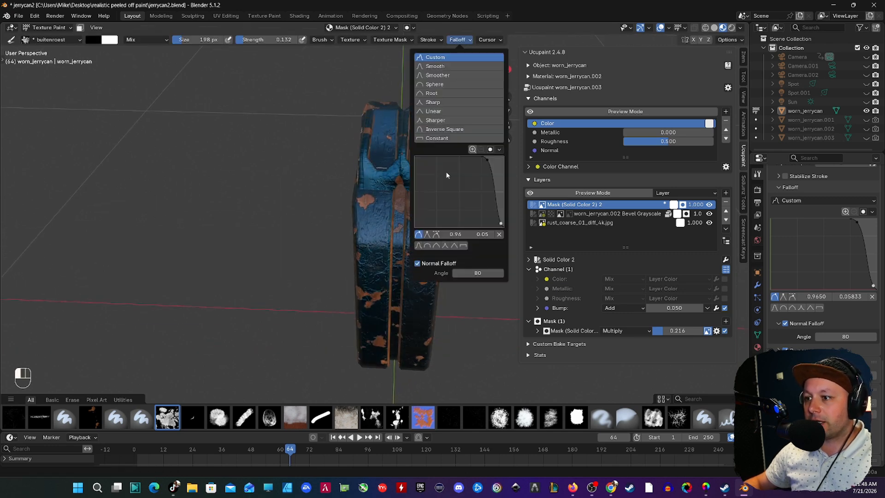
click(418, 263)
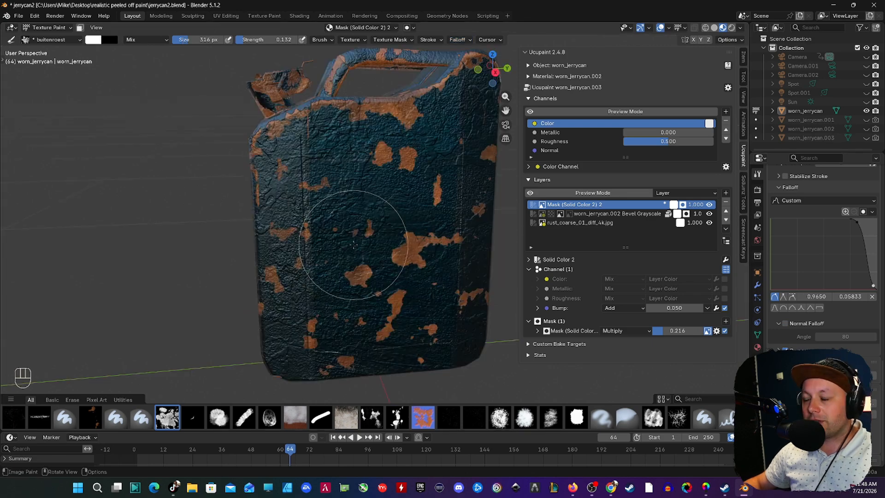
- Lower the brush strength to 0.077 and paint softer bump detail around the jerrycan's handles and cap
scroll(353, 245, down, 2)
middle_drag(354, 245, 386, 231)
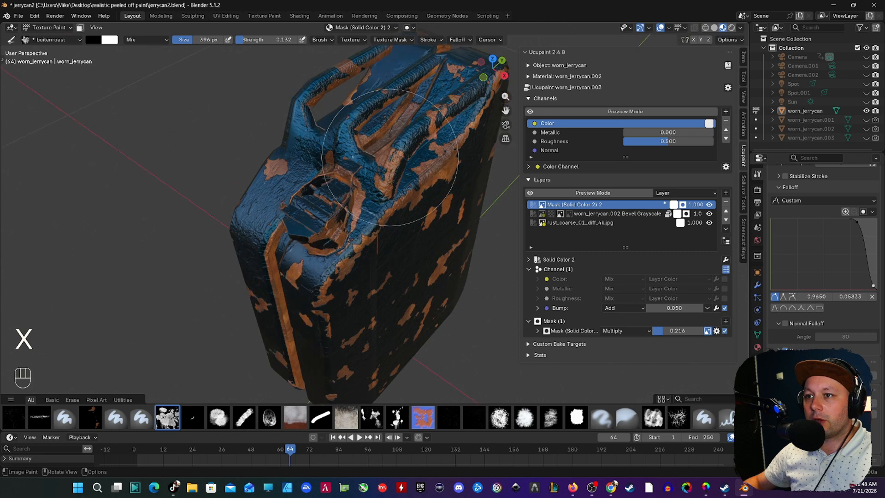
drag(255, 42, 258, 40)
key(x)
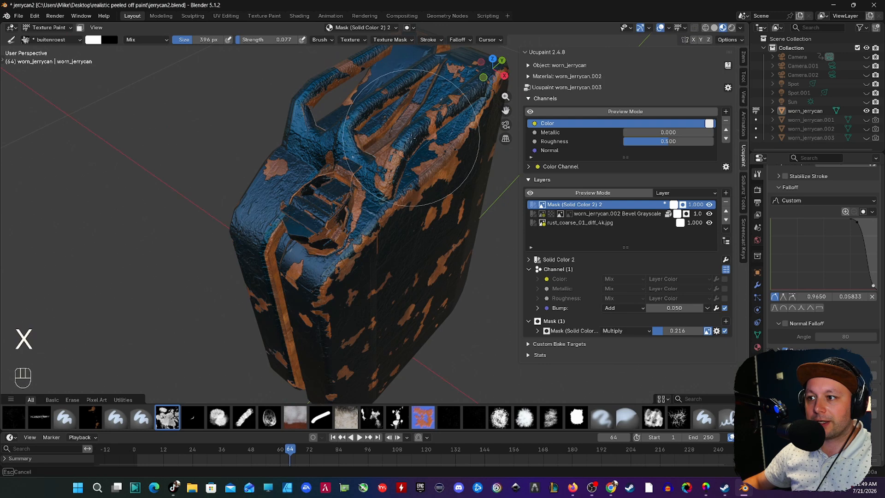
drag(412, 137, 399, 145)
key(x)
drag(325, 238, 306, 260)
middle_drag(306, 260, 259, 225)
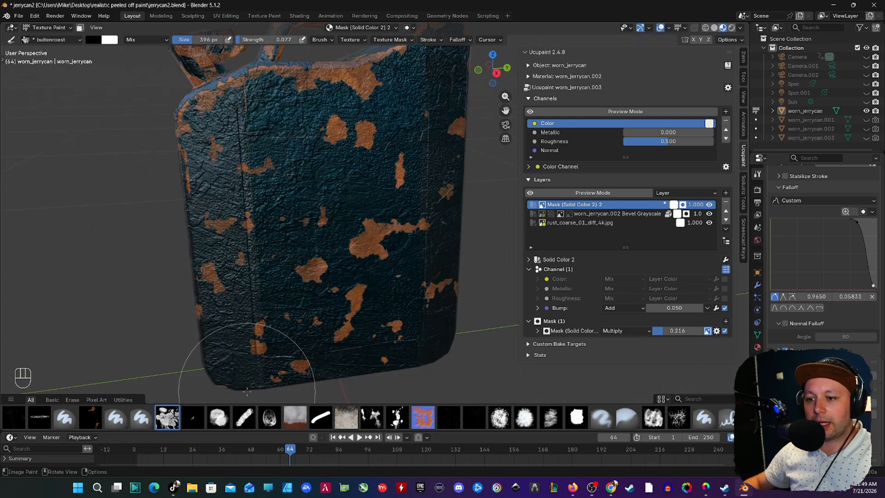
- Try the roest brush at strength 1.000 on the broad side, and undo the stroke
click(372, 417)
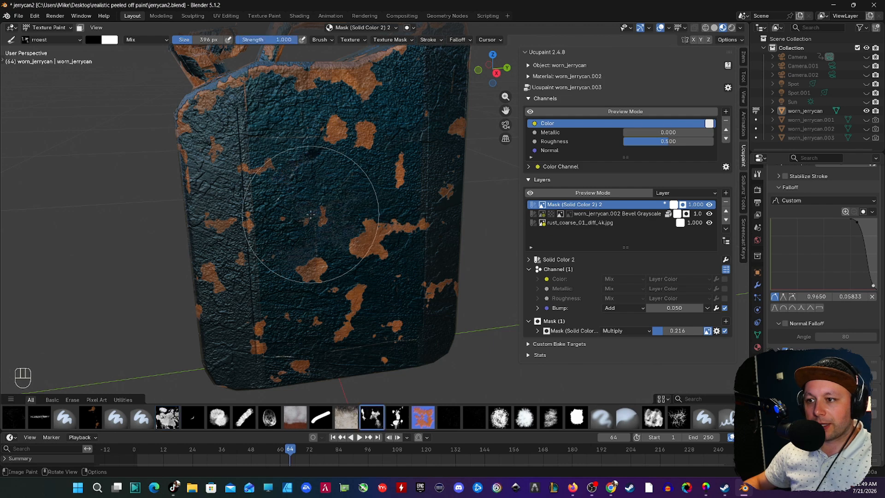
key(ctrl+z)
key(f)
key(x)
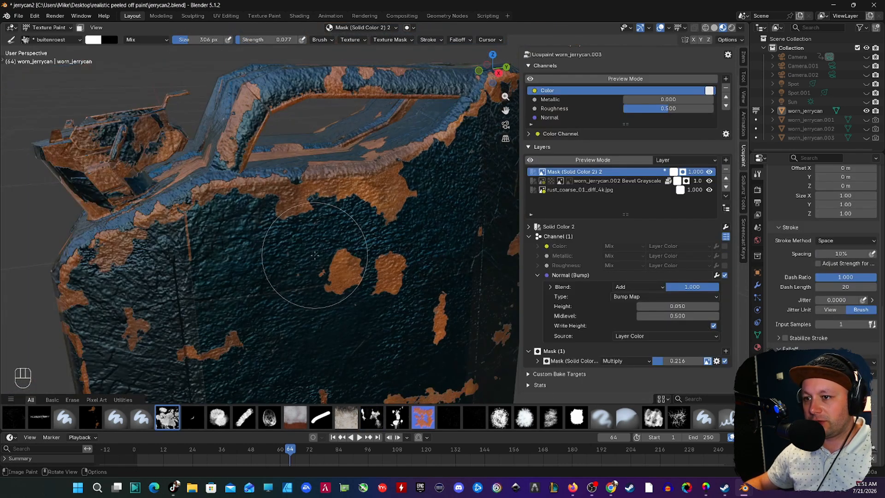
- Switch the jerrycan to Object Mode and toggle the bump layer's visibility to compare the surface with and without it
mouse_move(313, 254)
middle_down()
mouse_move(316, 217)
mouse_move(323, 259)
middle_up()
click(46, 27)
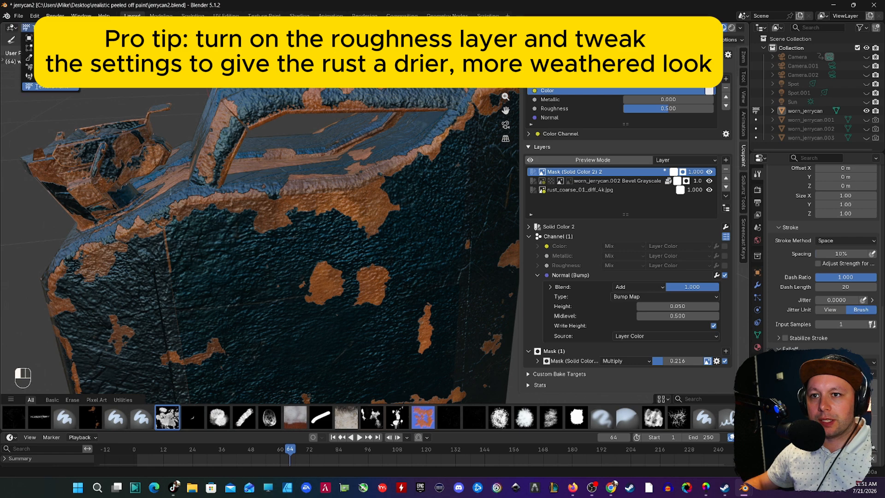
click(46, 39)
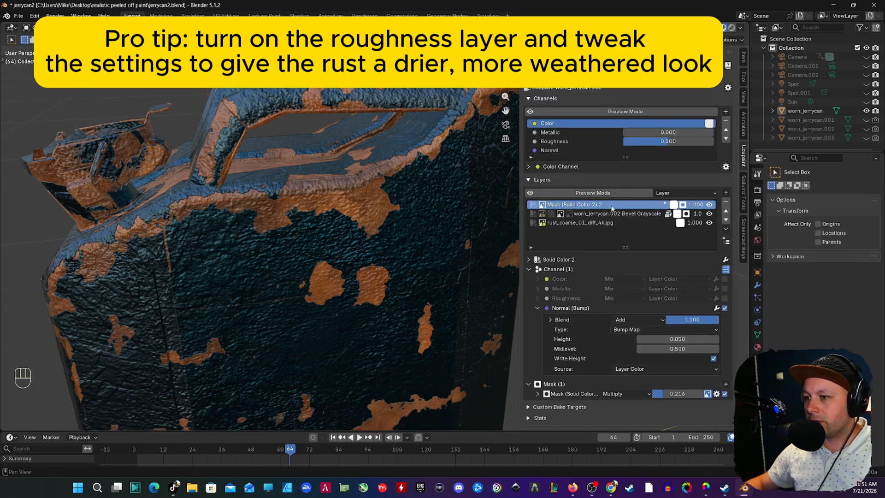
click(709, 204)
click(709, 205)
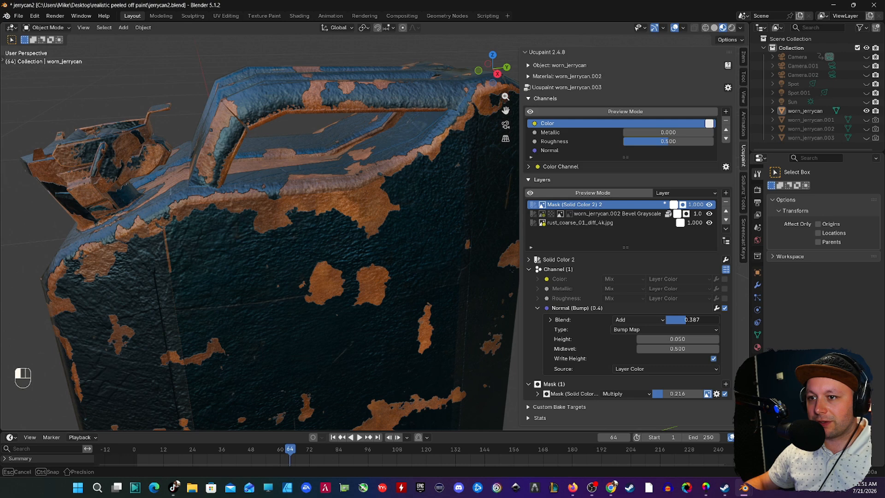
- Reduce the bump layer's Normal channel opacity to 0.271, judging the effect on the paint and handles
scroll(314, 263, up, 4)
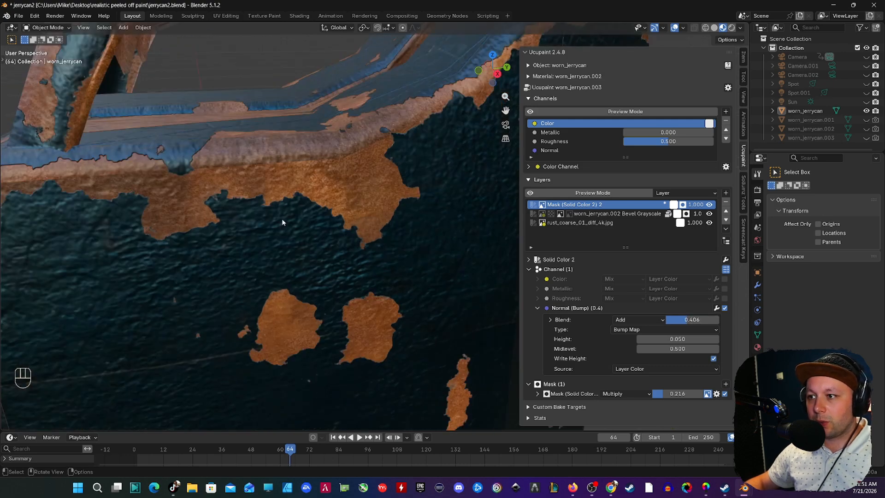
shift+middle_drag(240, 165, 290, 277)
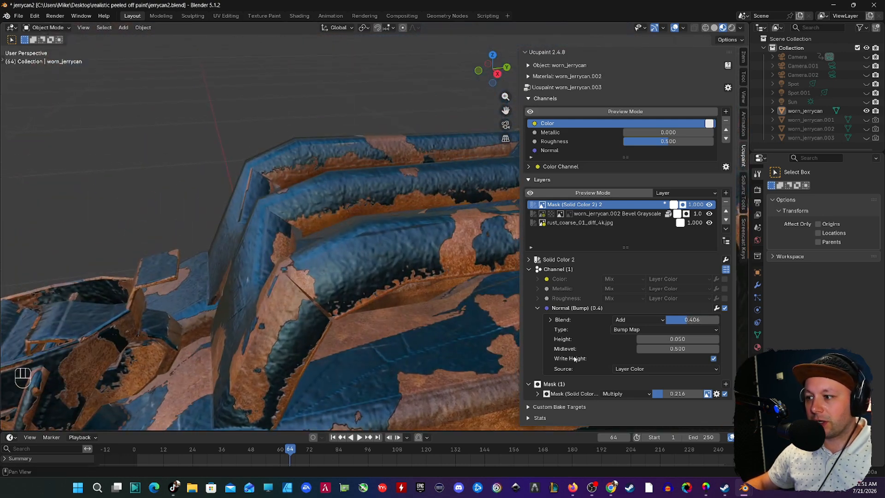
drag(692, 318, 684, 319)
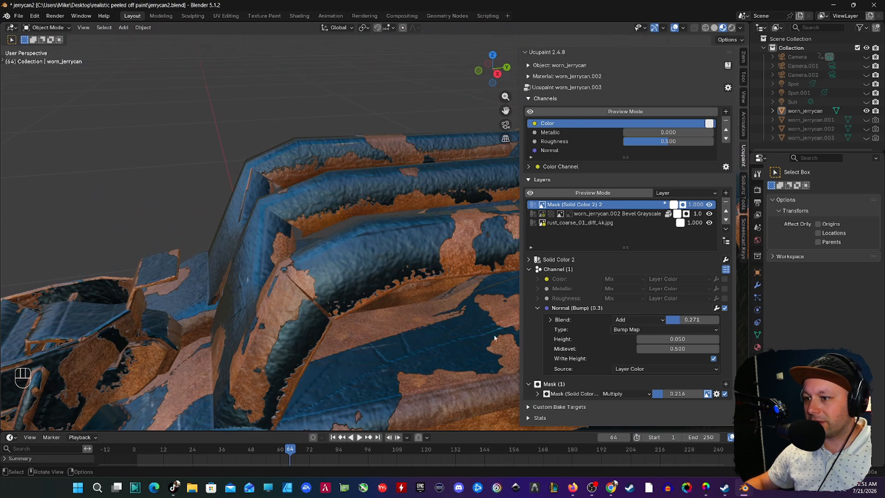
scroll(413, 344, down, 4)
shift+middle_drag(413, 344, 288, 178)
- Set the scale of the rust_coarse_01_diff_4k.jpg layer to 6.200 on all axes
click(573, 224)
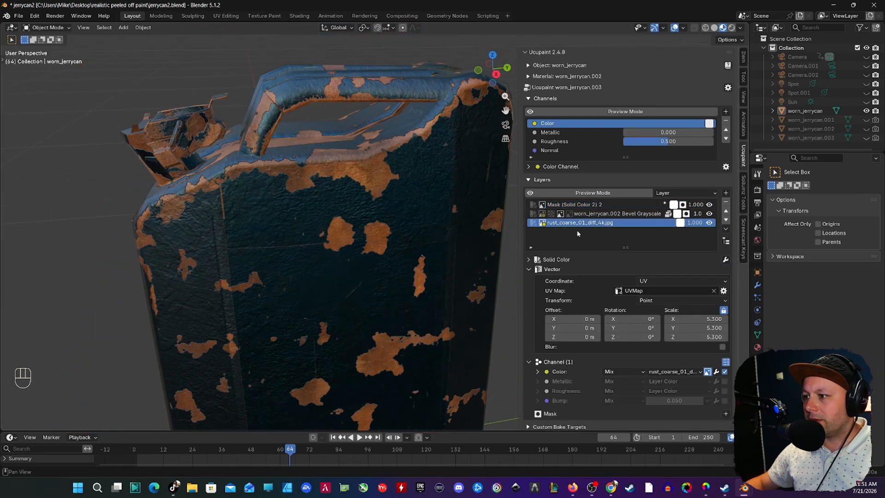
scroll(665, 312, down, 1)
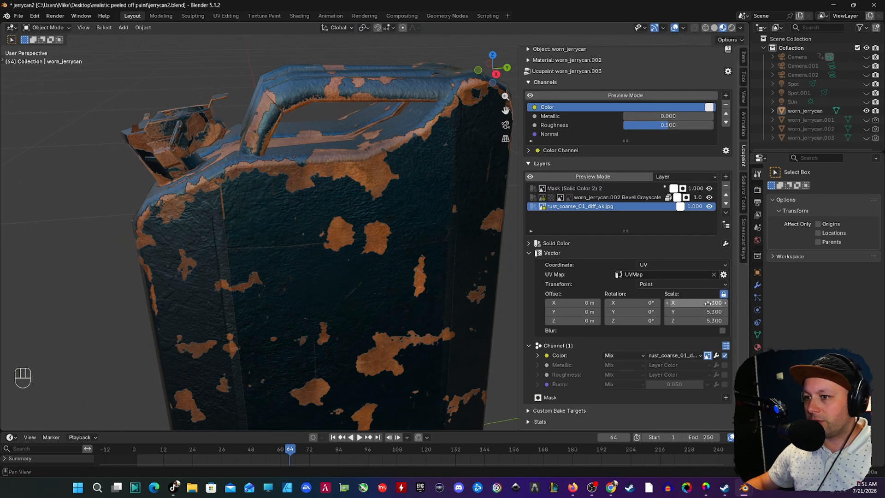
drag(669, 303, 697, 303)
middle_drag(313, 217, 351, 232)
scroll(271, 201, up, 3)
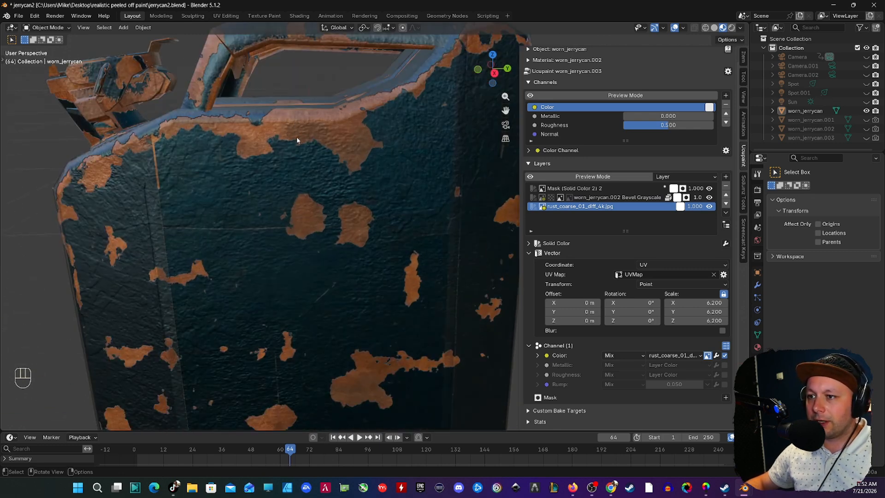
- Add an RGB Curve modifier to the rust layer's Color channel and pull its midpoint down to darken the rust
click(716, 356)
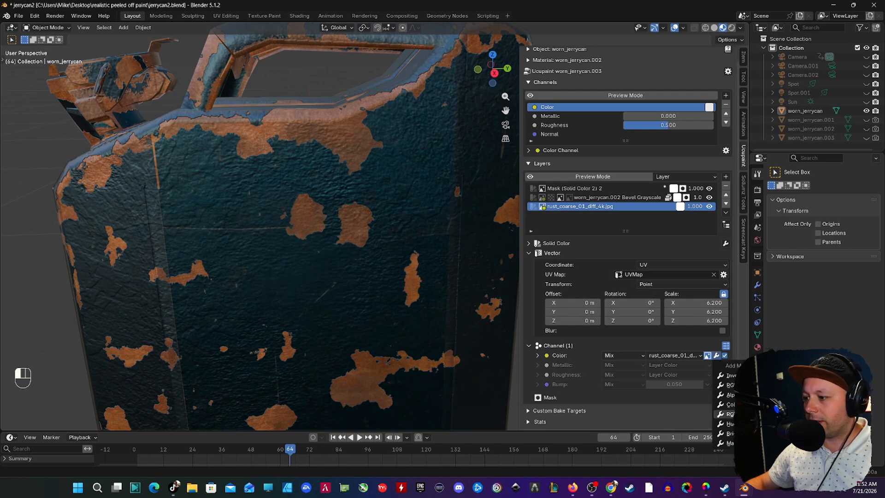
click(729, 414)
scroll(608, 261, down, 6)
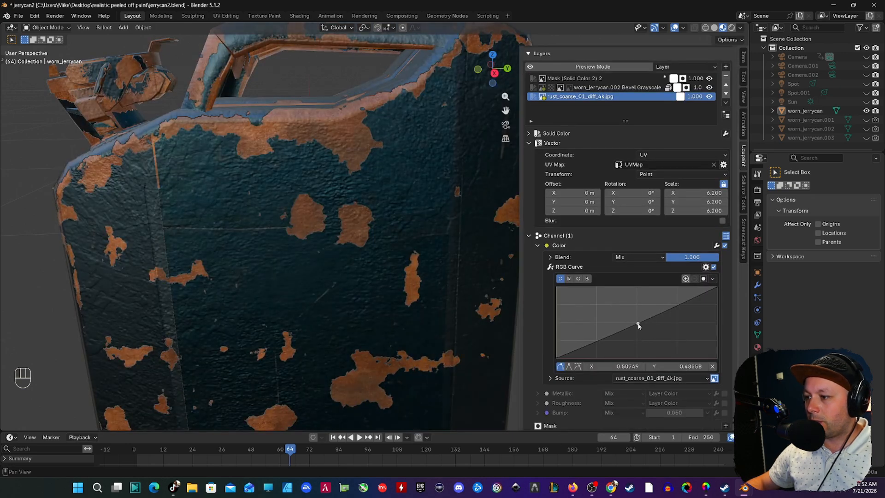
drag(639, 325, 653, 336)
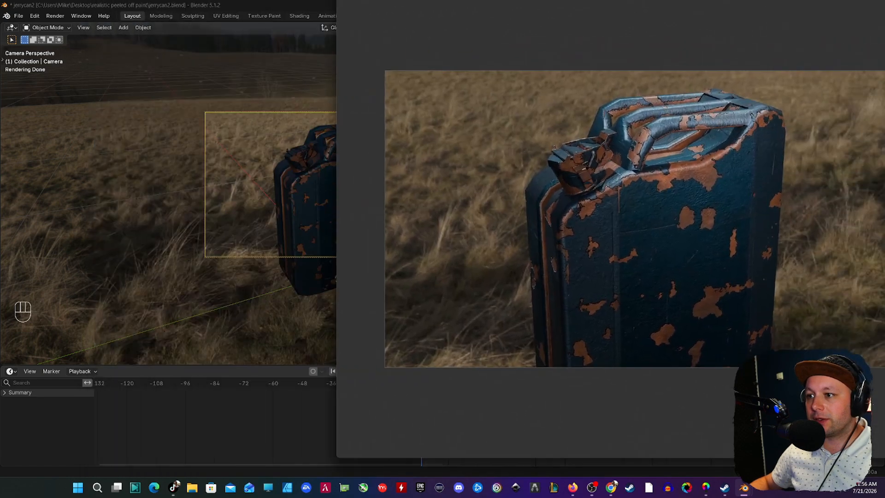
- Examine the finished peeling paint in the rendered image and from several angles around the jerrycan
scroll(417, 182, up, 3)
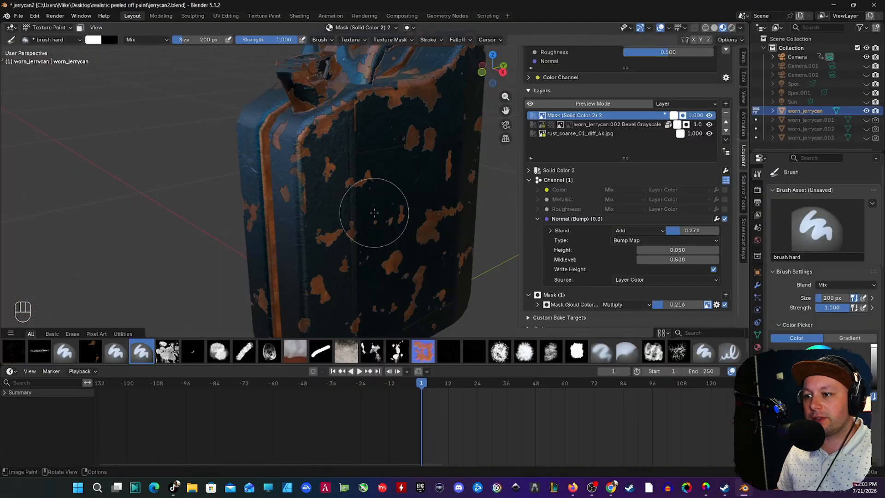
mouse_move(372, 206)
middle_down()
mouse_move(385, 198)
mouse_move(348, 198)
mouse_move(382, 196)
middle_up()
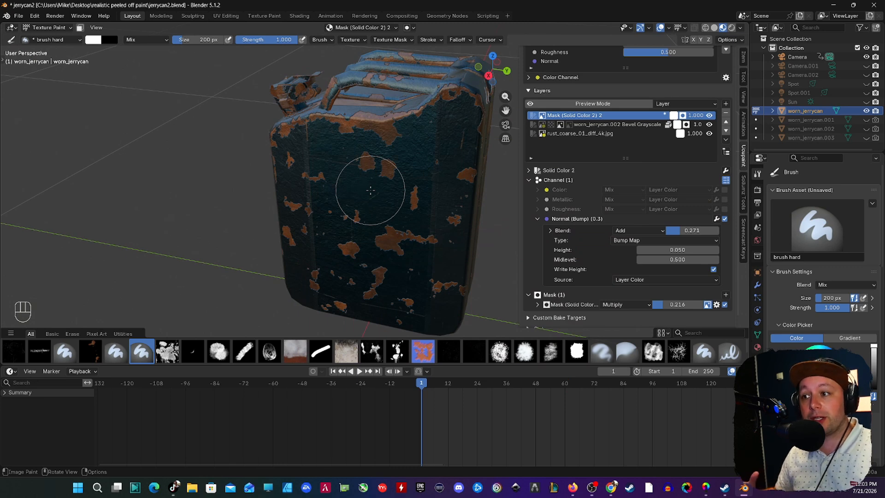
scroll(380, 217, down, 4)
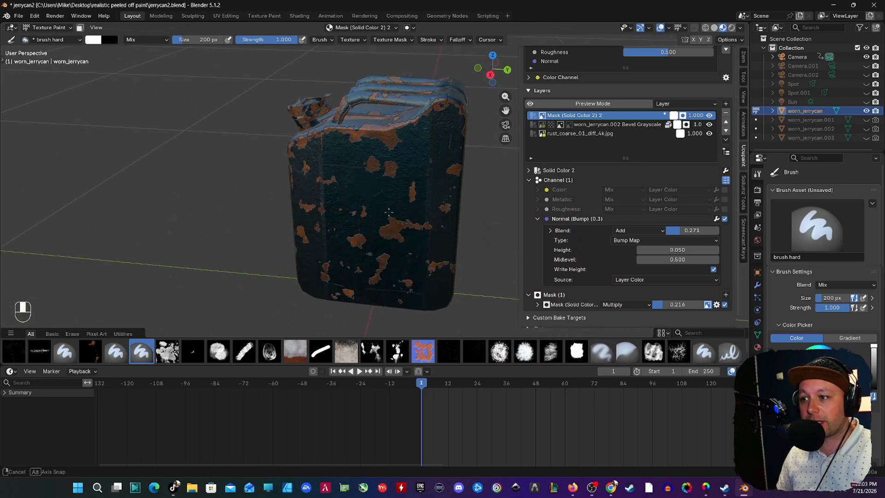